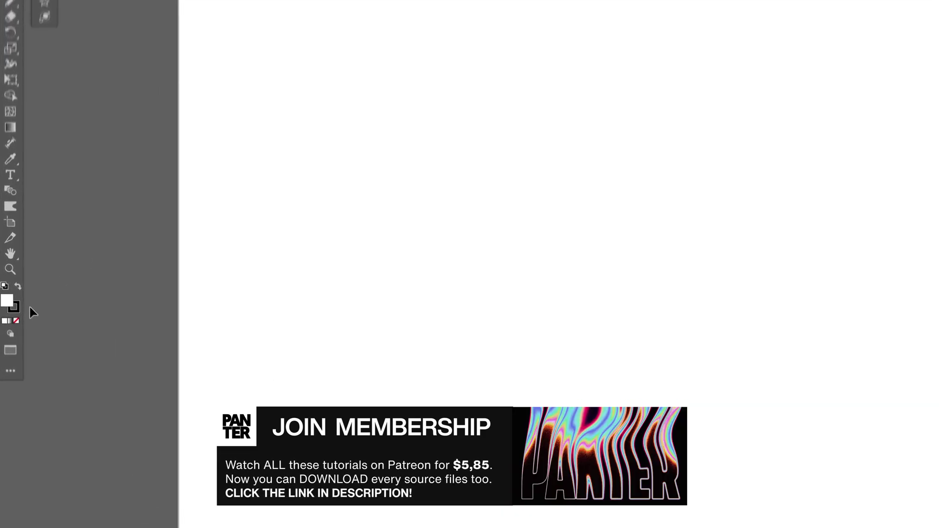
# Step: Remove the outline colour, return to the fill colour, and show the colour swatches grid
pyautogui.click(20, 313)
pyautogui.press('/')
pyautogui.click(8, 305)
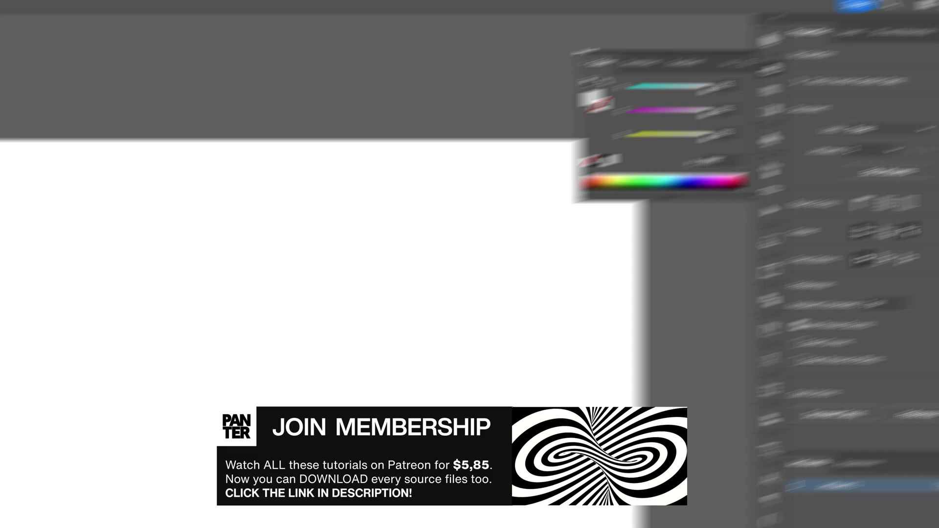
pyautogui.click(612, 71)
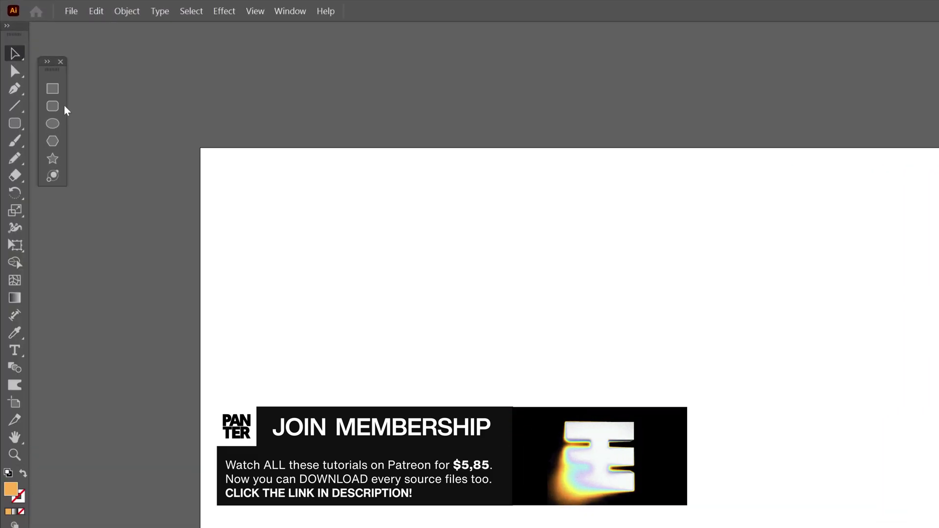
# Step: Draw a small rounded-rectangle cap and a larger body, then move the body up under the cap
pyautogui.click(53, 108)
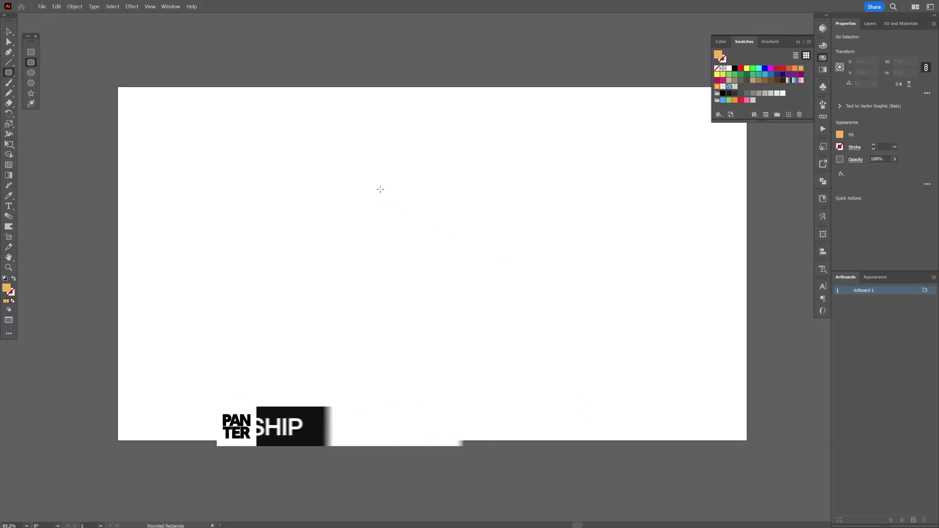
pyautogui.moveTo(381, 179); pyautogui.dragTo(433, 219)
pyautogui.moveTo(362, 230); pyautogui.dragTo(455, 329)
pyautogui.press('v')
pyautogui.moveTo(432, 299); pyautogui.dragTo(430, 290)
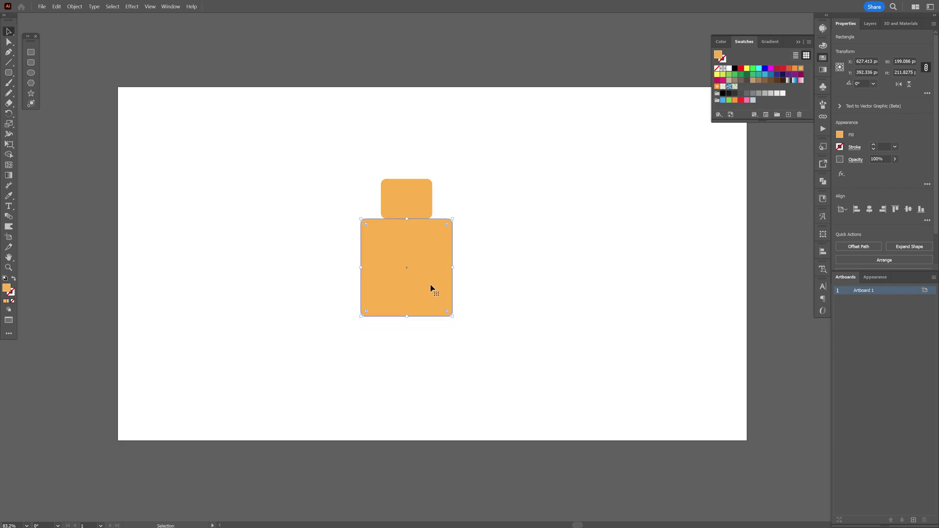
# Step: Fill the body with RGB Magenta, group it with the cap, and tilt the group about 20°
pyautogui.click(772, 69)
pyautogui.keyDown('shift'); pyautogui.click(411, 199); pyautogui.keyUp('shift')
pyautogui.rightClick(413, 200)
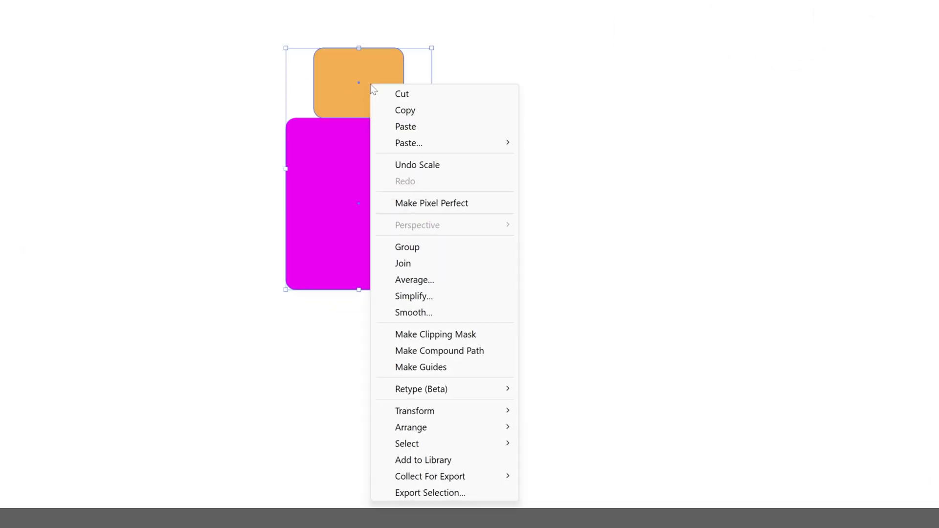
pyautogui.click(428, 250)
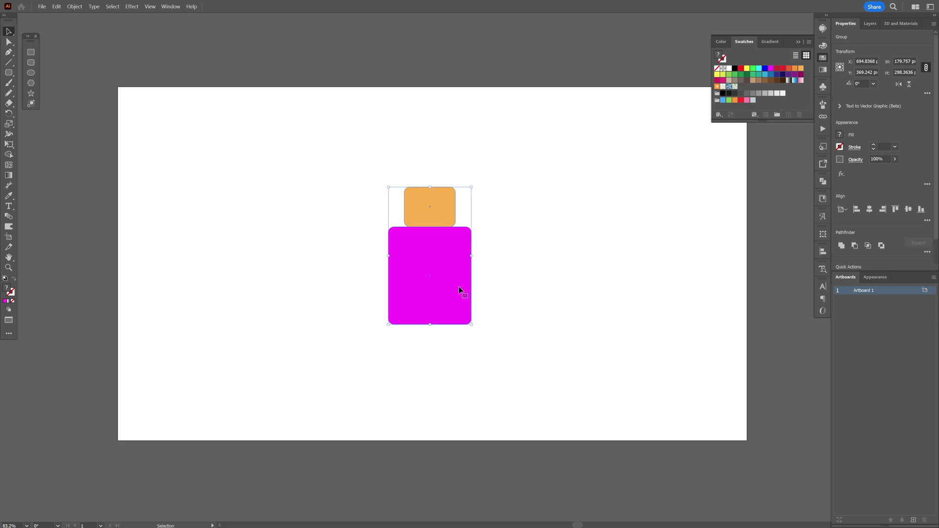
pyautogui.moveTo(474, 327); pyautogui.dragTo(503, 310)
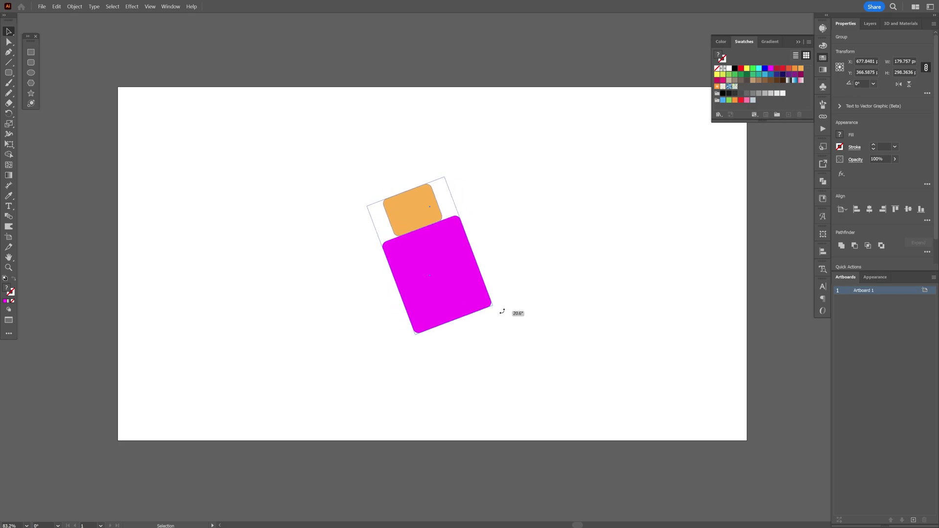
pyautogui.click(595, 276)
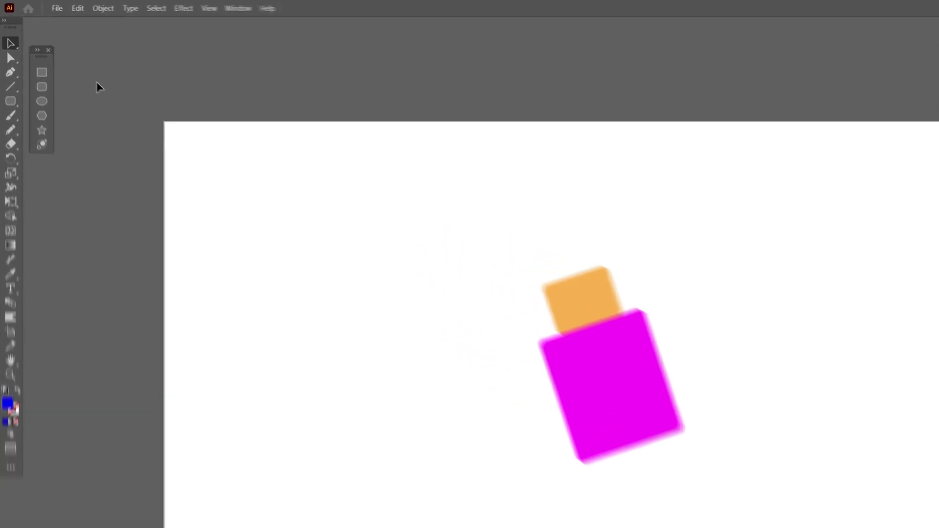
# Step: With the Pen tool, trace the rock outline from below the bottle up to its peak
pyautogui.click(8, 52)
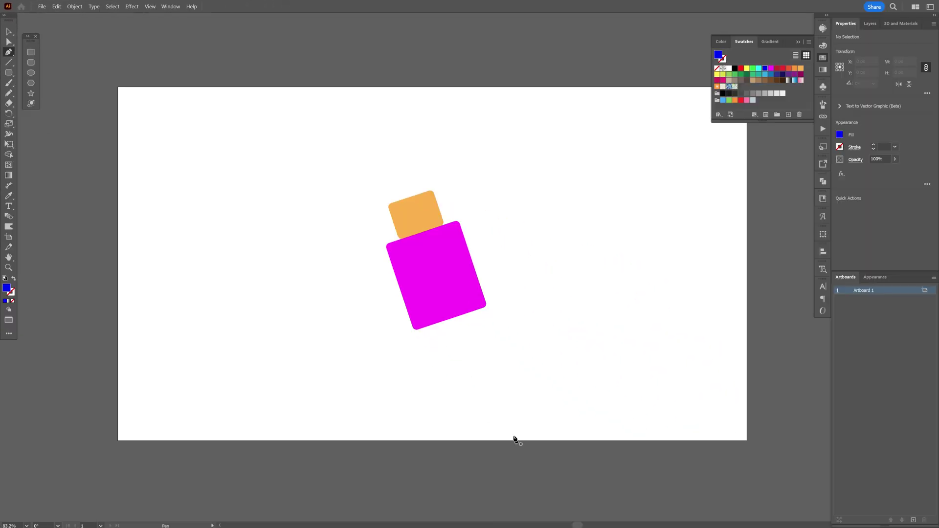
pyautogui.click(487, 355)
pyautogui.click(465, 341)
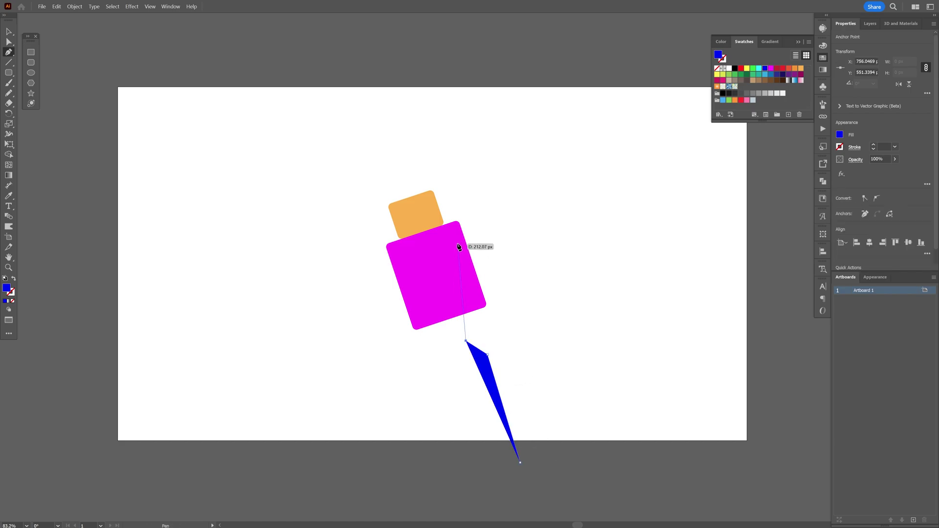
pyautogui.click(450, 236)
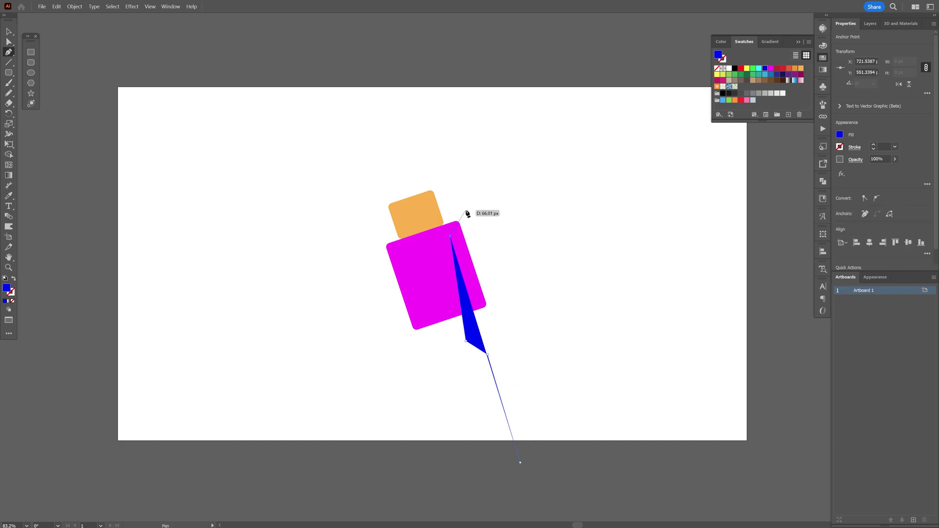
pyautogui.click(464, 212)
pyautogui.click(461, 120)
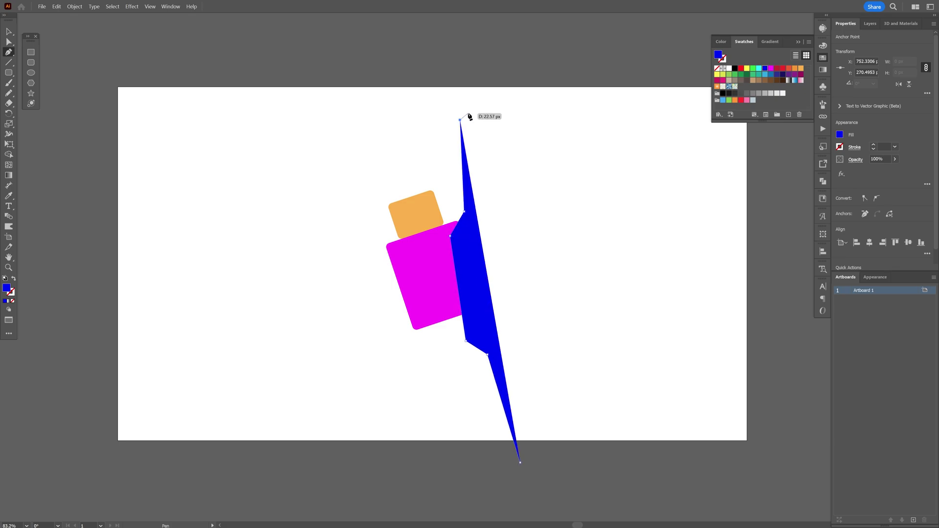
pyautogui.click(467, 110)
# Step: Continue the jagged right edge down toward the bottom right and close the rock shape
pyautogui.click(488, 129)
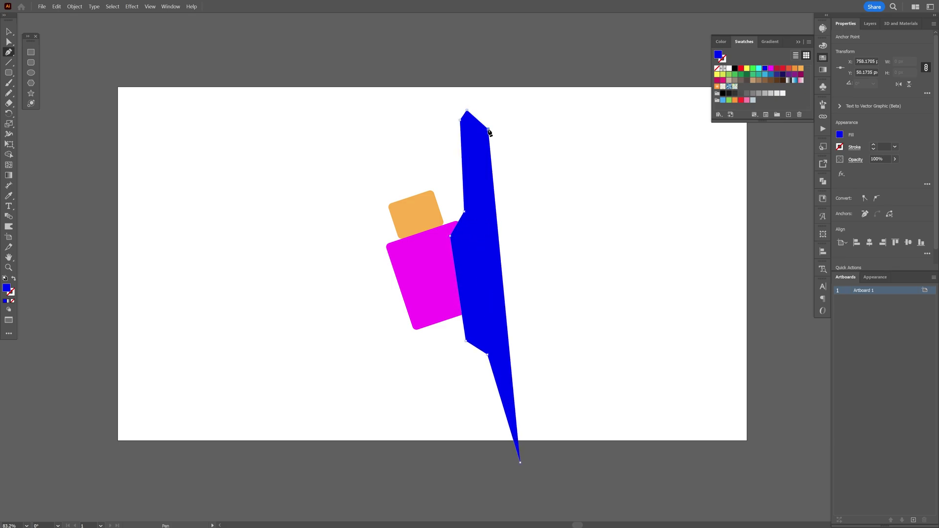
pyautogui.click(562, 281)
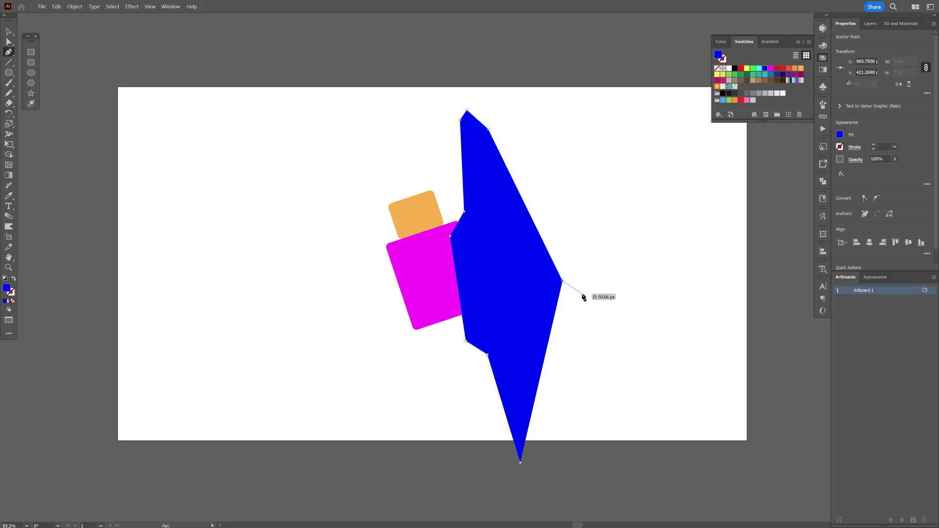
pyautogui.click(590, 292)
pyautogui.click(626, 368)
pyautogui.click(659, 385)
pyautogui.click(718, 476)
pyautogui.press('v')
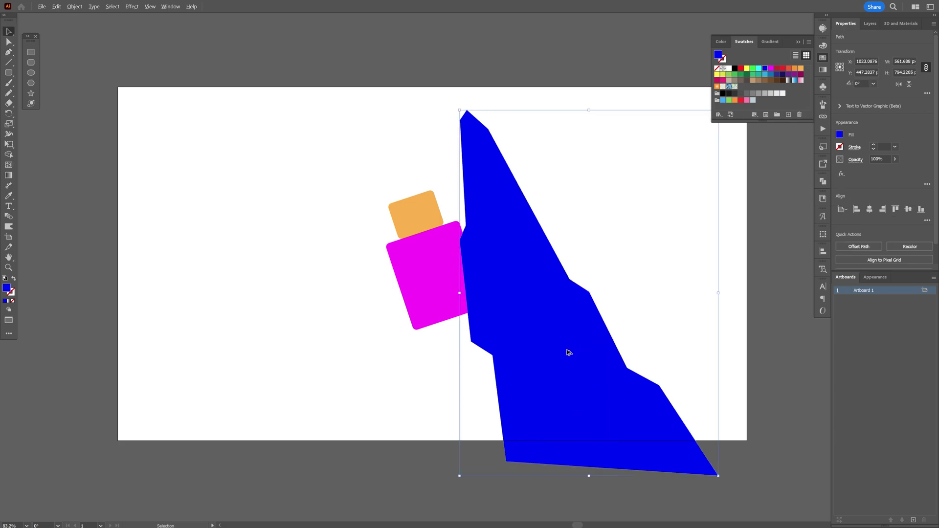
# Step: Duplicate the rock to the left of the bottle, make it light blue, and send it behind the bottle
pyautogui.moveTo(567, 352); pyautogui.dragTo(342, 307)
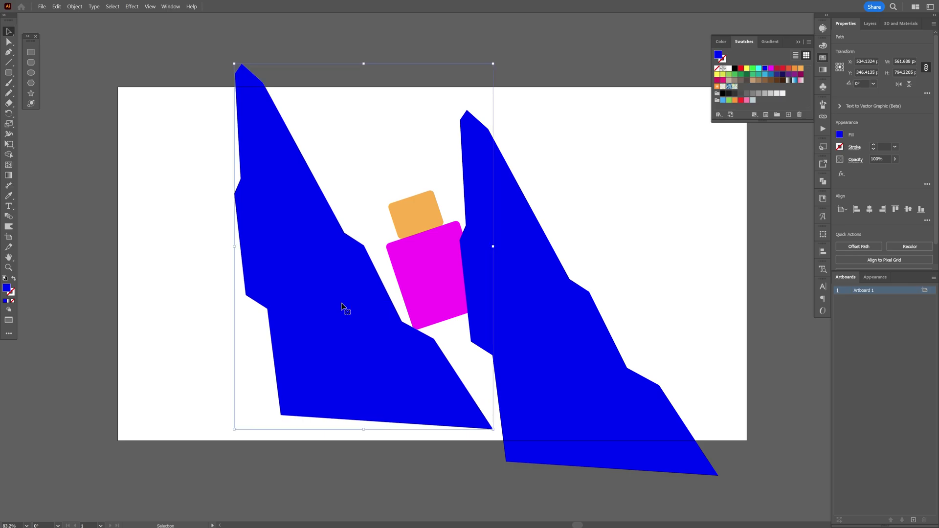
pyautogui.click(723, 101)
pyautogui.rightClick(325, 268)
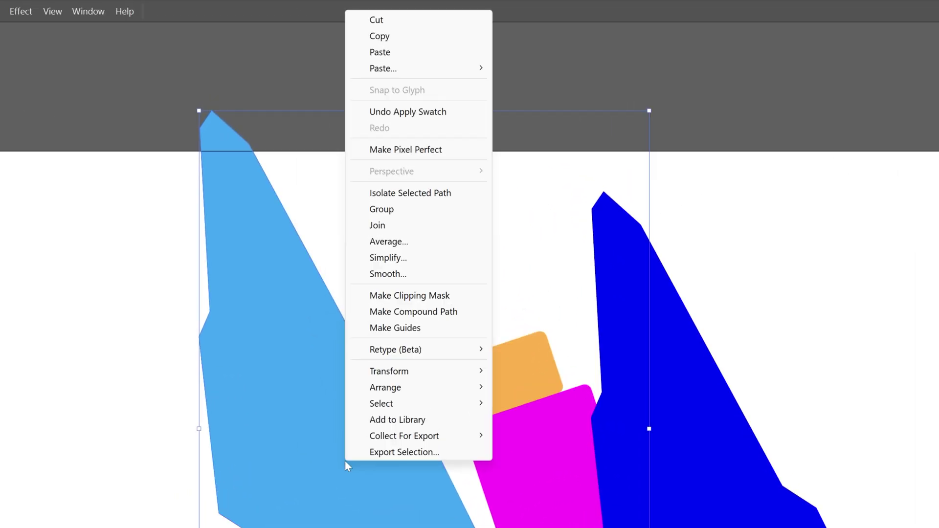
pyautogui.moveTo(414, 389)
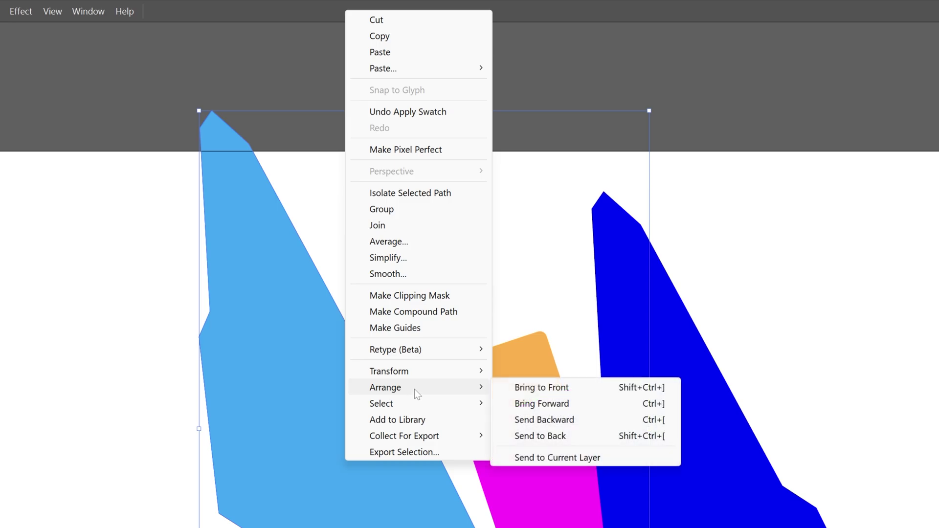
pyautogui.click(572, 421)
# Step: Tilt the light-blue rock and shift it up and to the left
pyautogui.moveTo(496, 62); pyautogui.dragTo(265, 428)
pyautogui.moveTo(356, 145); pyautogui.dragTo(281, 132)
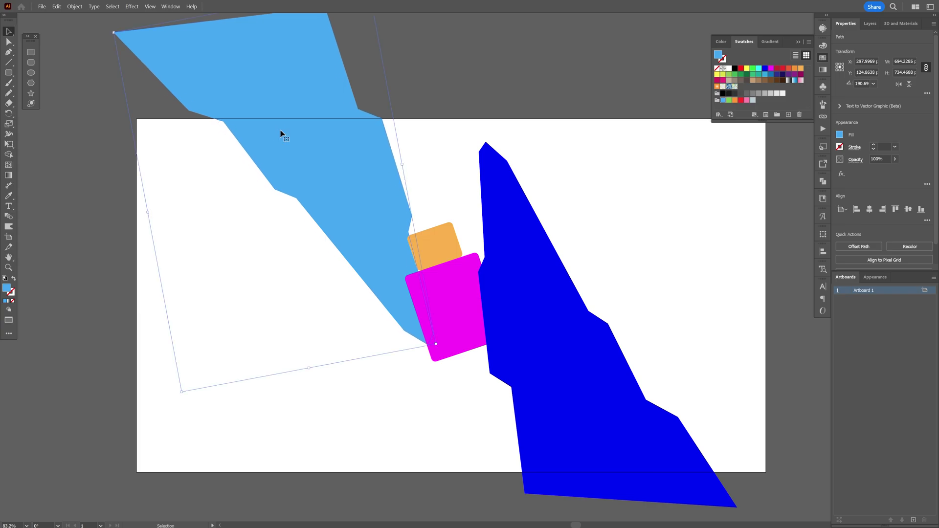
pyautogui.click(580, 236)
pyautogui.moveTo(612, 249); pyautogui.dragTo(580, 236)
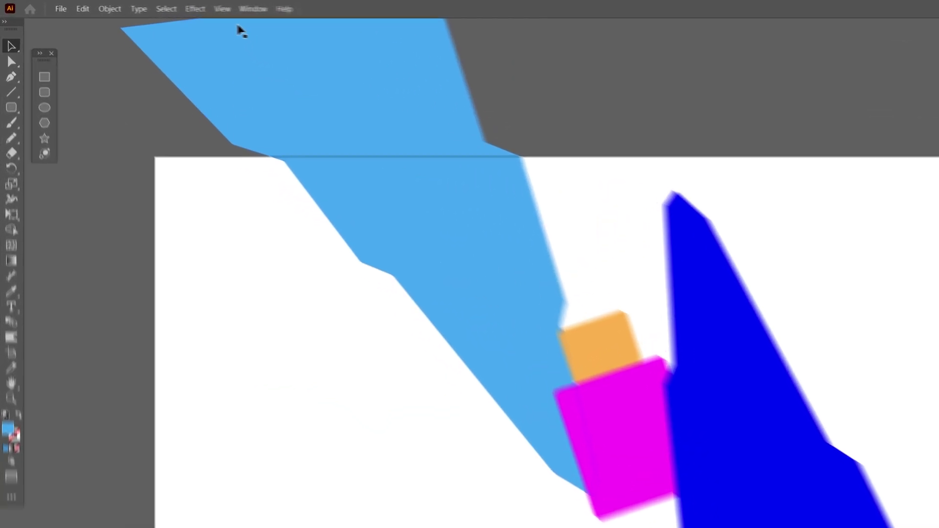
# Step: Hide artwork beyond the artboard and move the lower-left blue shape down and left
pyautogui.click(149, 6)
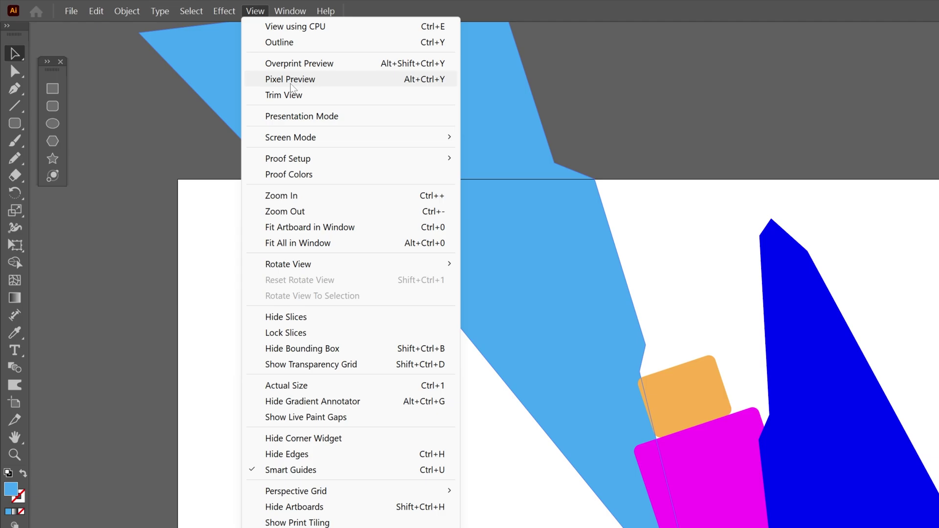
pyautogui.click(300, 98)
pyautogui.click(530, 291)
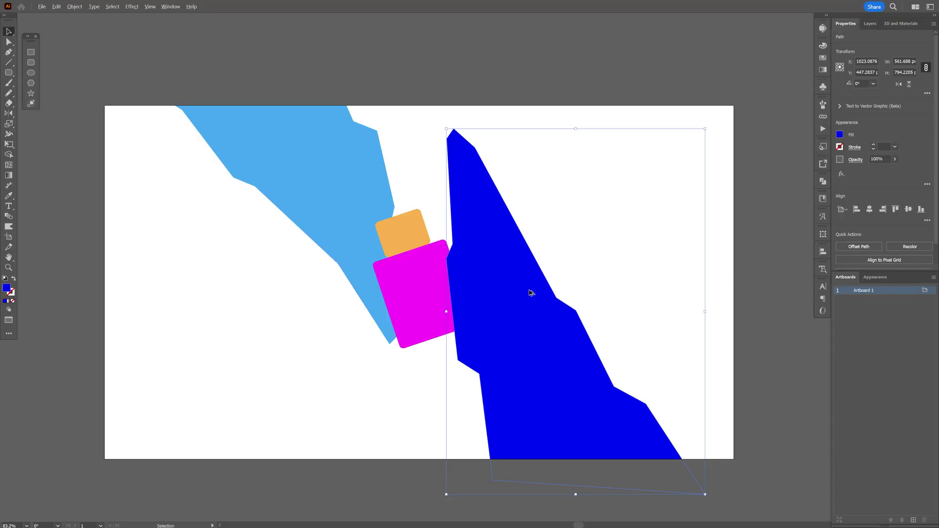
pyautogui.moveTo(500, 302); pyautogui.dragTo(299, 458)
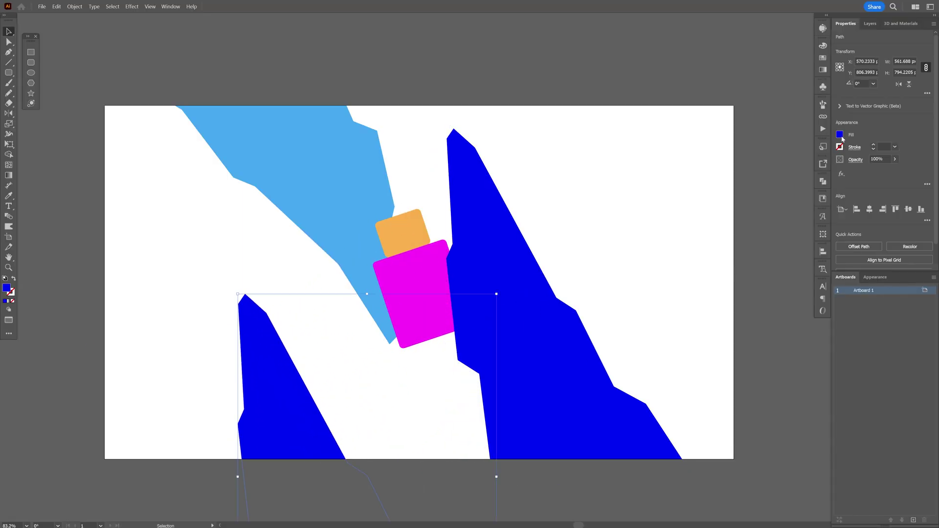
pyautogui.click(841, 135)
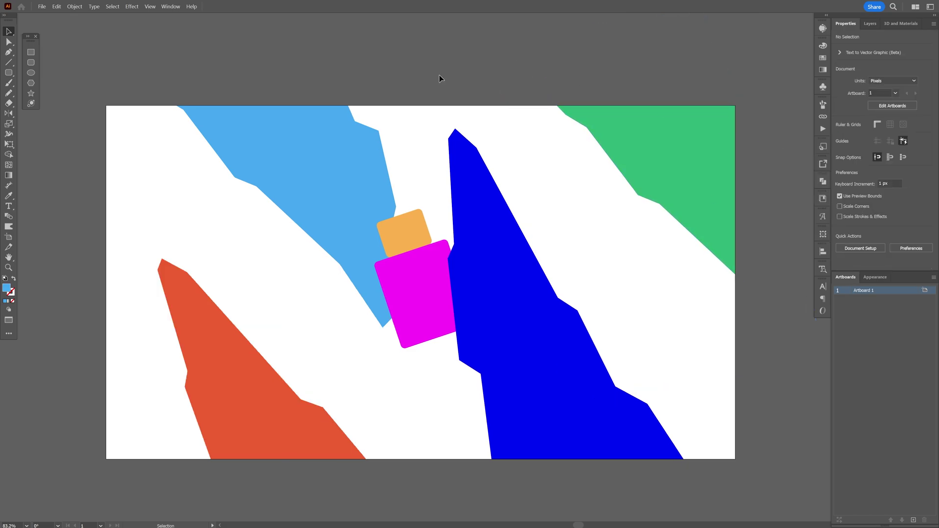
# Step: Switch to the browser and open the Adobe Firefly home page
pyautogui.write('h')
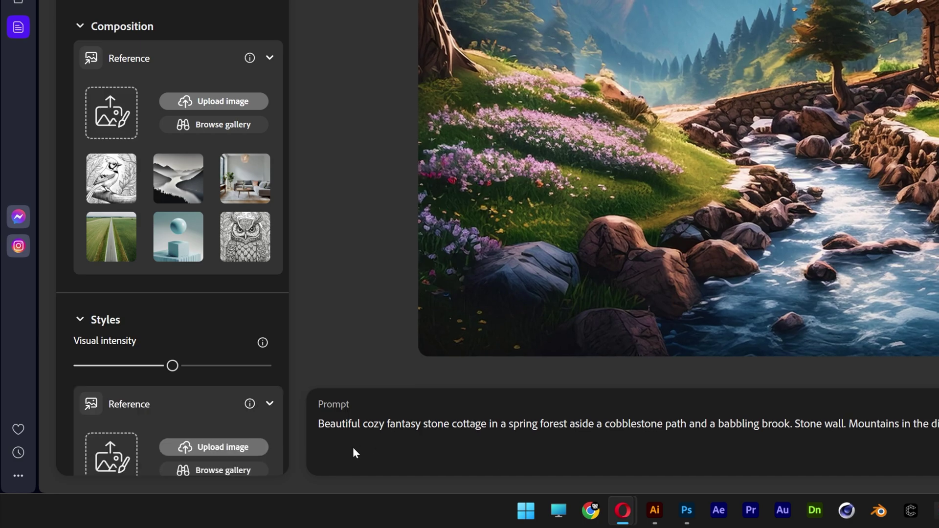
# Step: Clear the old prompt, keep the Widescreen (16:9) ratio, and set content type to Photo
pyautogui.hotkey('ctrl', 'a')
pyautogui.press('BackSpace')
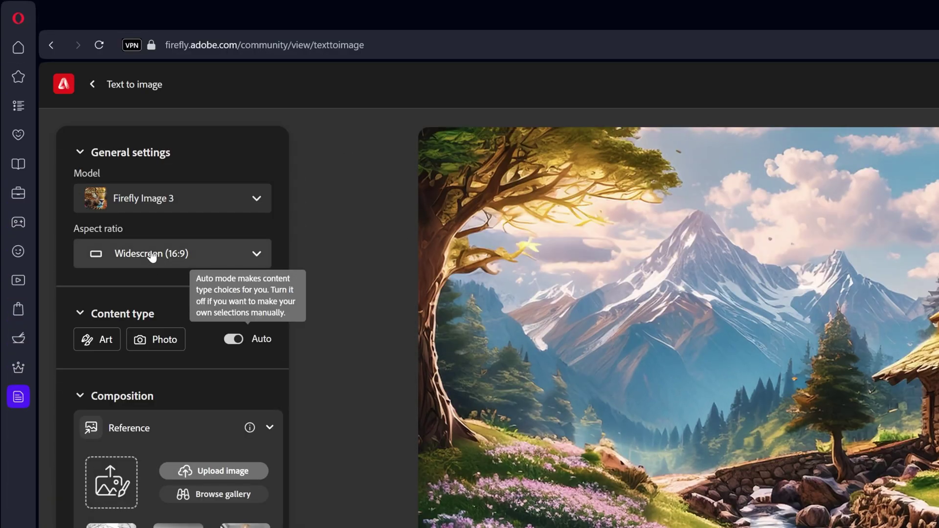
pyautogui.click(152, 254)
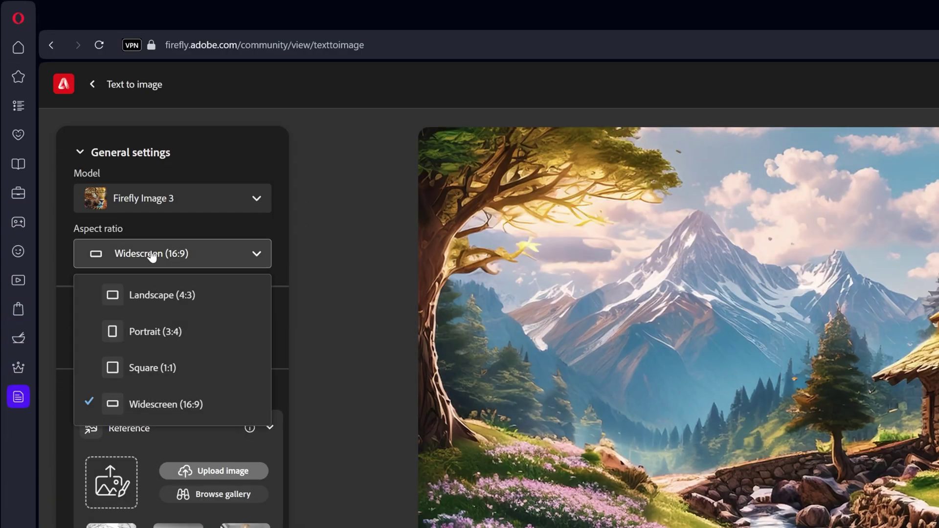
pyautogui.click(180, 412)
pyautogui.click(176, 339)
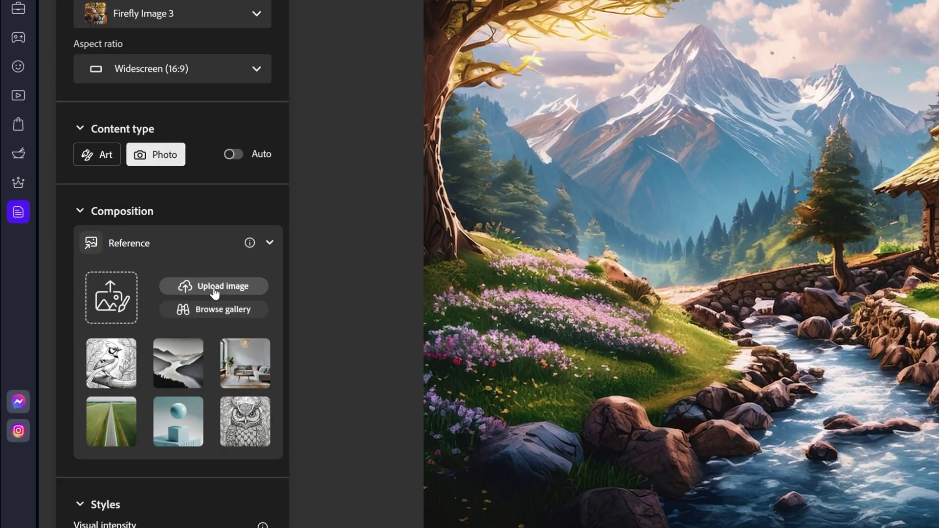
# Step: Upload TEST000-01 as the composition reference and add the Hyper realistic effect
pyautogui.click(217, 289)
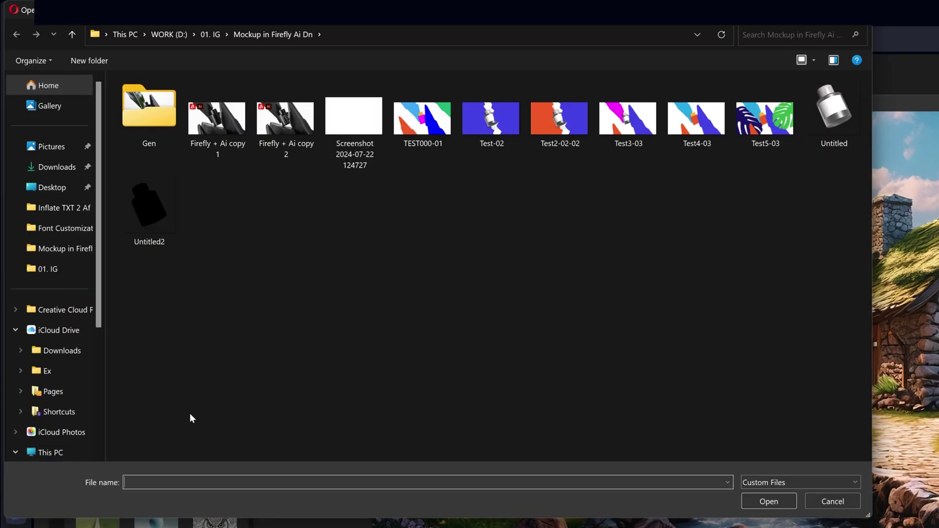
pyautogui.click(435, 146)
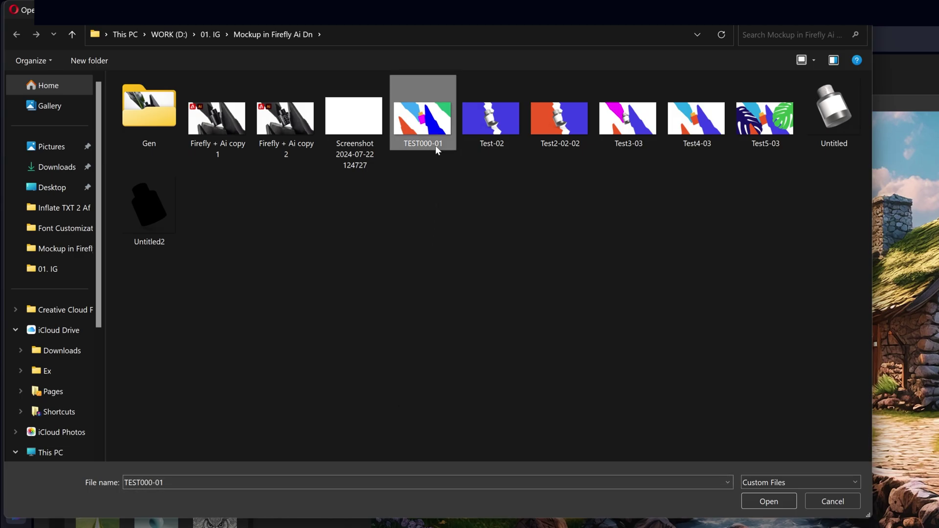
pyautogui.click(766, 501)
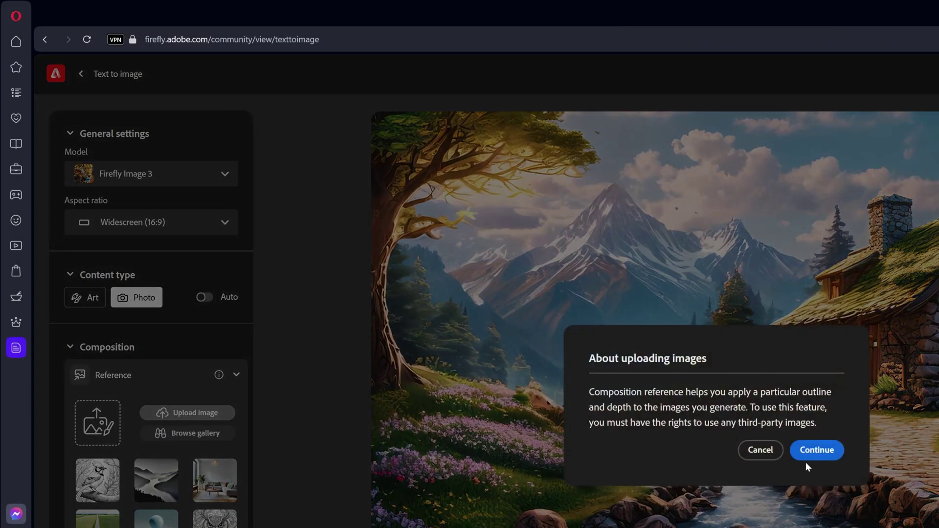
pyautogui.click(804, 457)
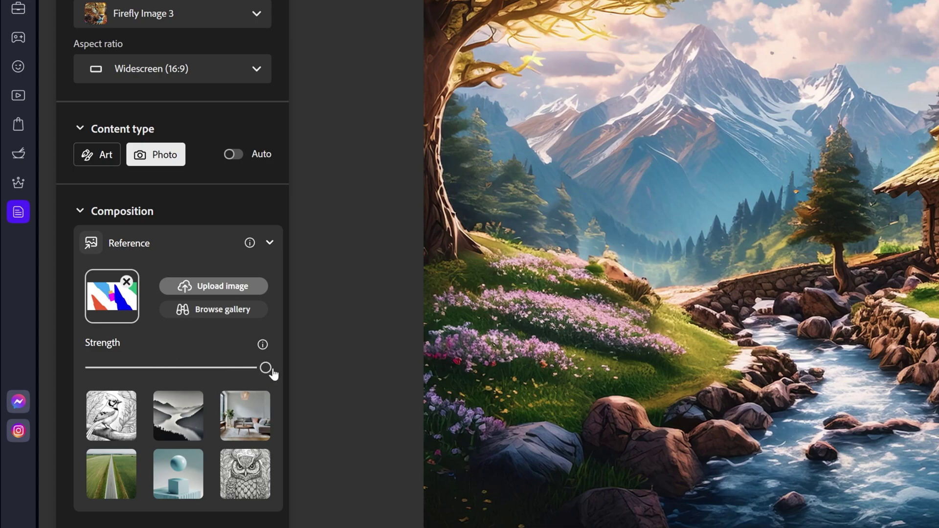
pyautogui.scroll(-10, 213, 342)
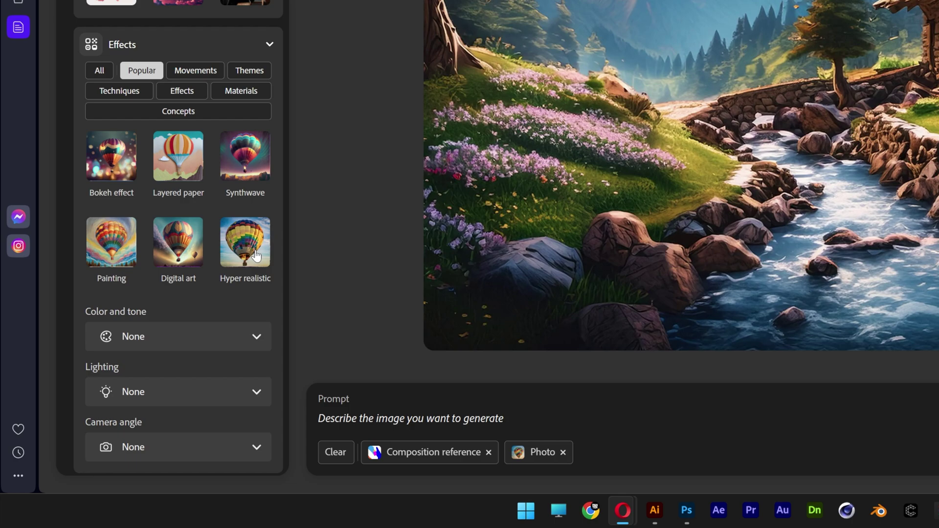
pyautogui.click(245, 422)
pyautogui.scroll(1, 256, 431)
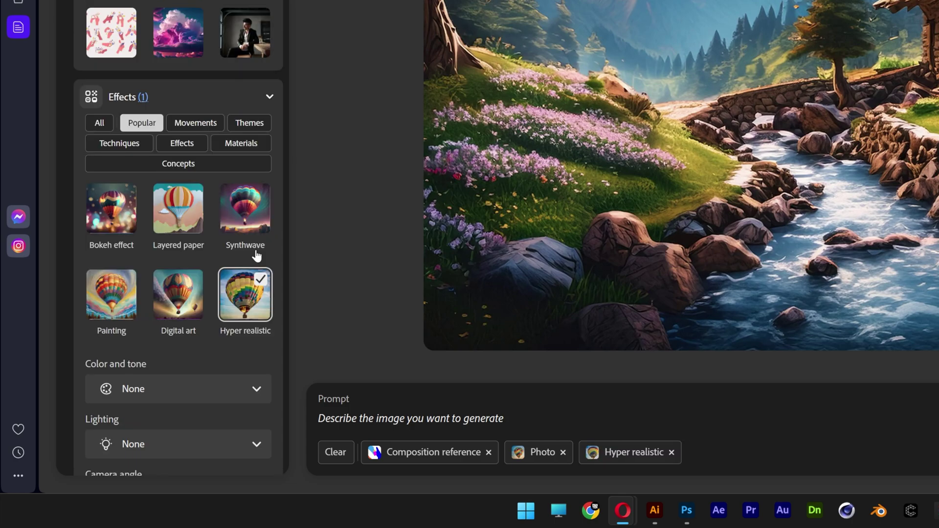
# Step: Use Studio light and generate from 'matte black perfume bottle on black stone material, isolated on white background'
pyautogui.scroll(-2, 225, 469)
pyautogui.click(156, 383)
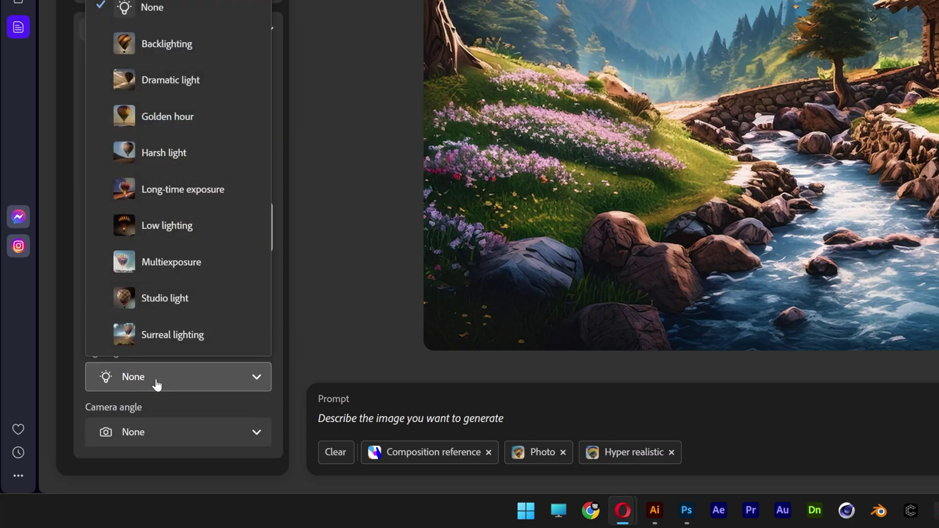
pyautogui.click(189, 301)
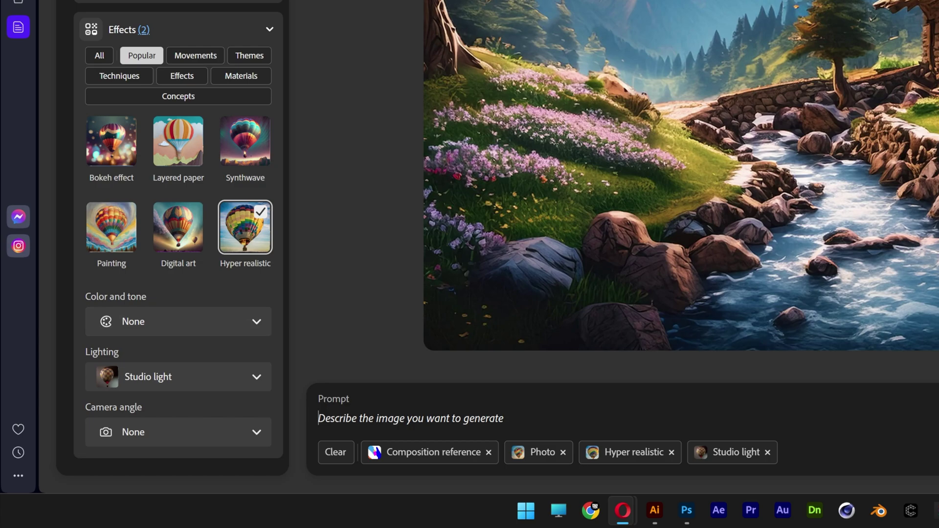
pyautogui.write('matte black perfu')
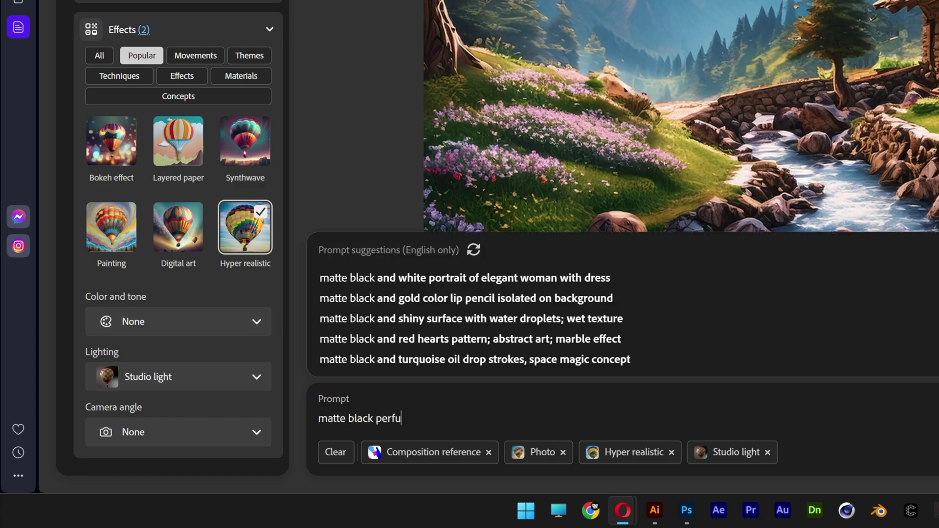
pyautogui.write('me bottle on black stone mate')
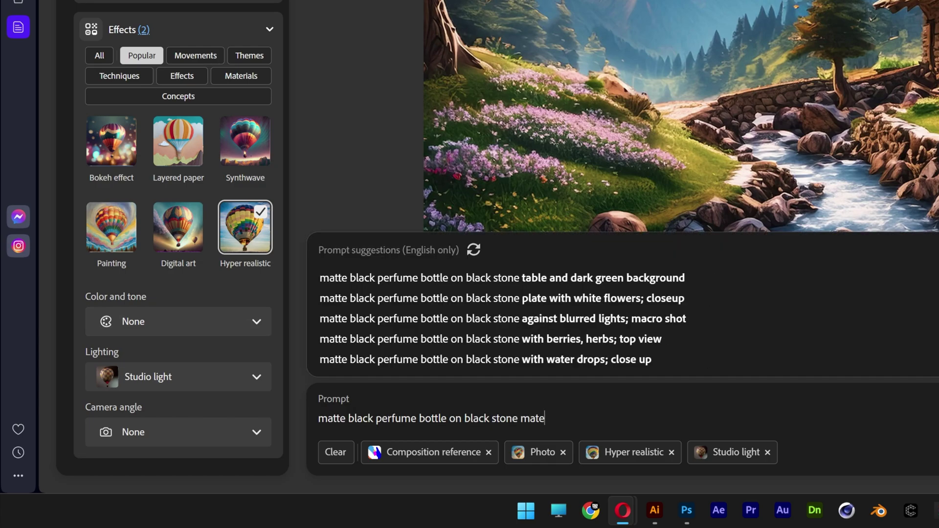
pyautogui.write('rial, isolated on white background')
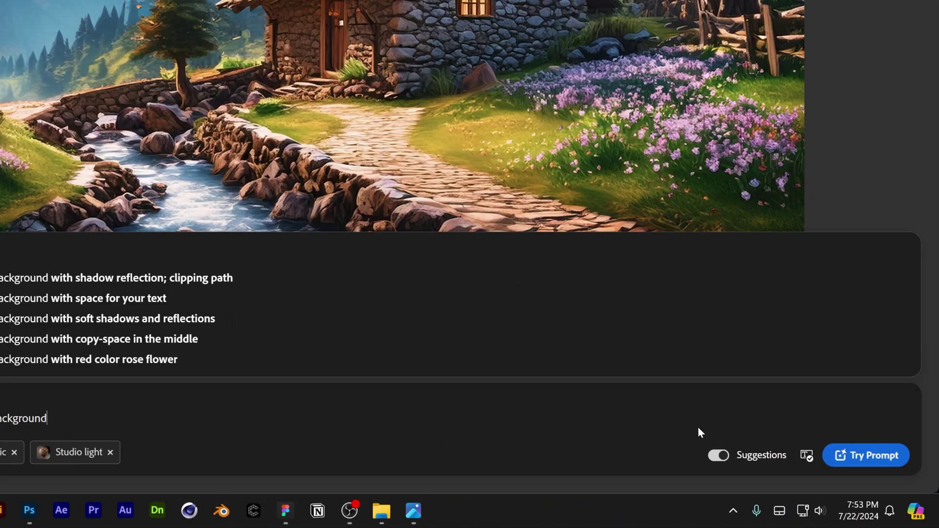
pyautogui.click(871, 456)
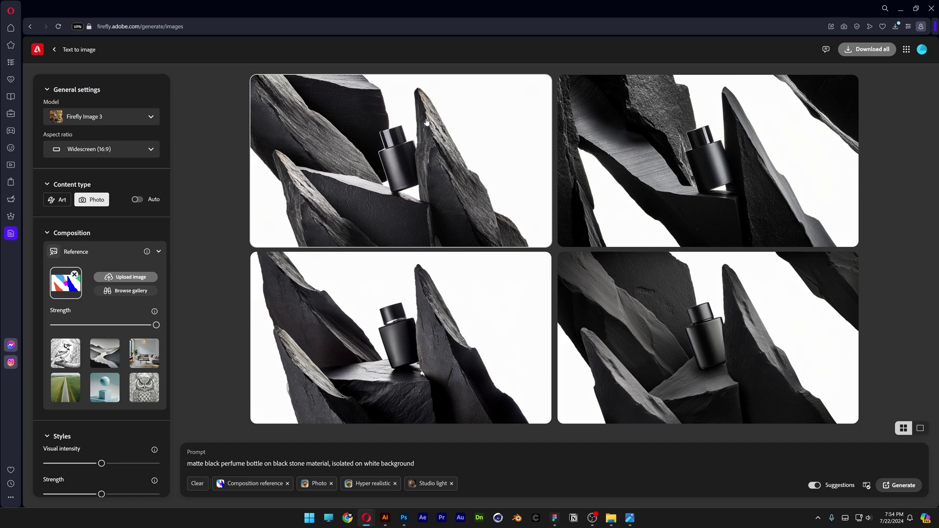
# Step: View the results full size and download the second generated image
pyautogui.click(426, 122)
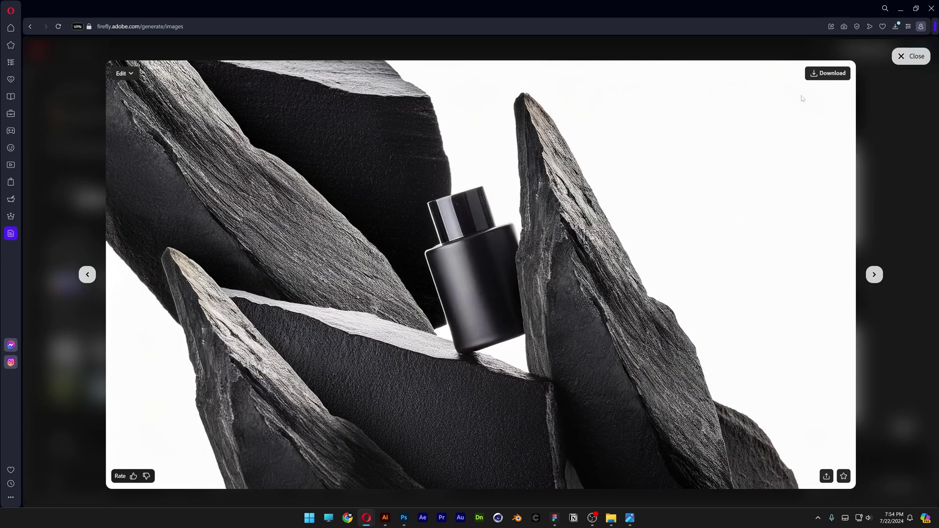
pyautogui.click(879, 277)
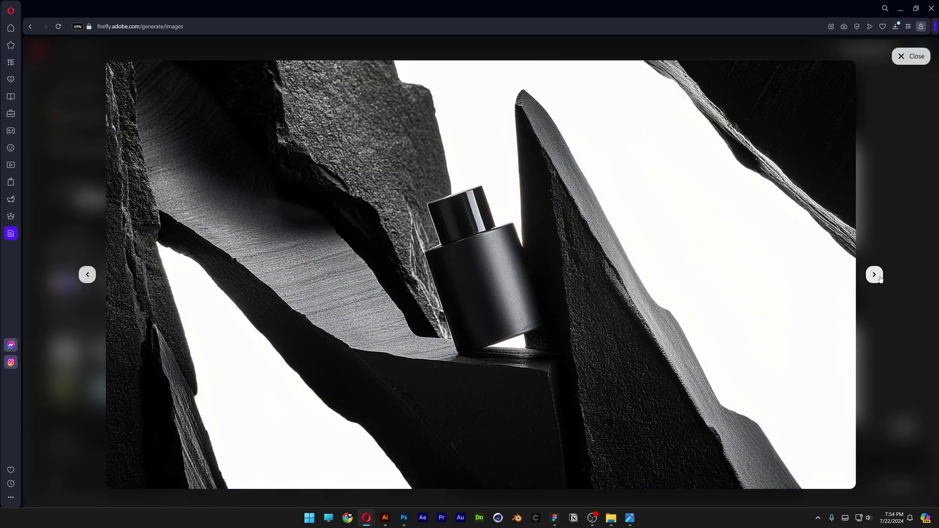
pyautogui.click(827, 74)
pyautogui.click(910, 56)
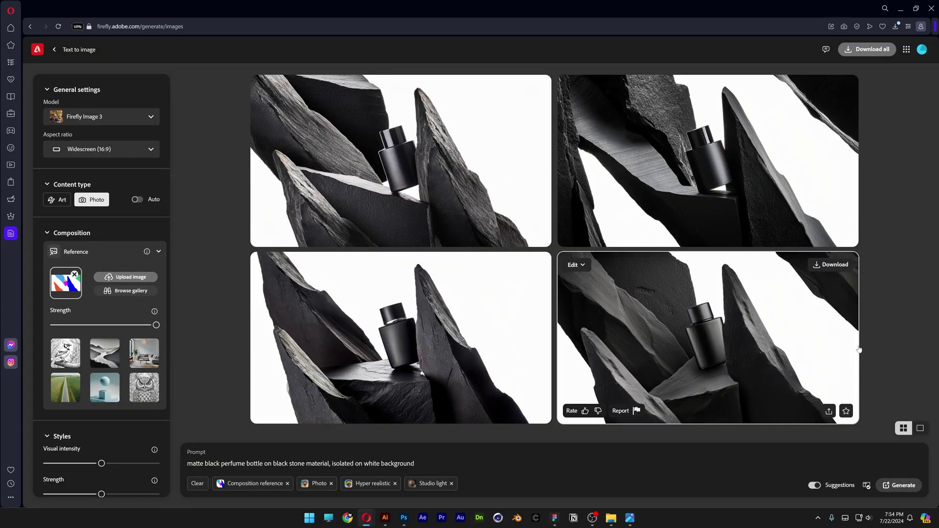
# Step: Generate a new set and download the third image, the bottle among jagged rocks
pyautogui.click(903, 489)
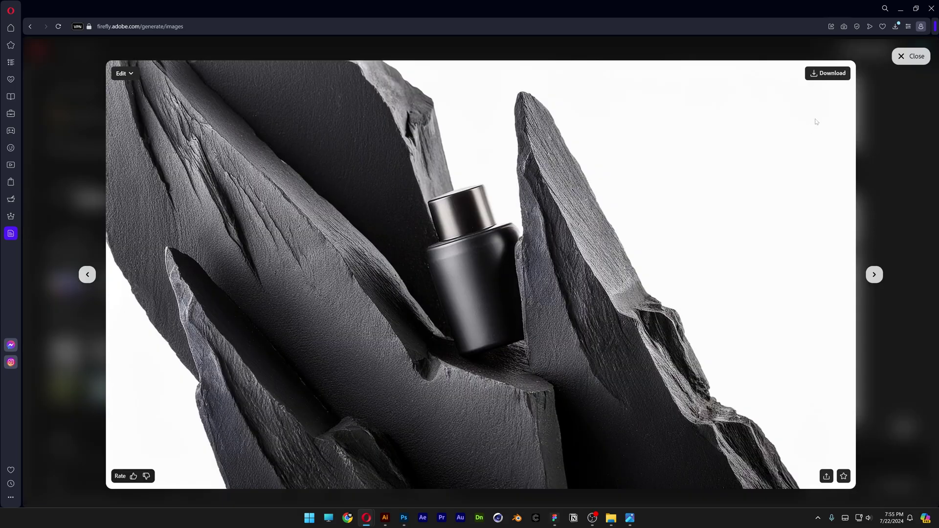
pyautogui.click(874, 277)
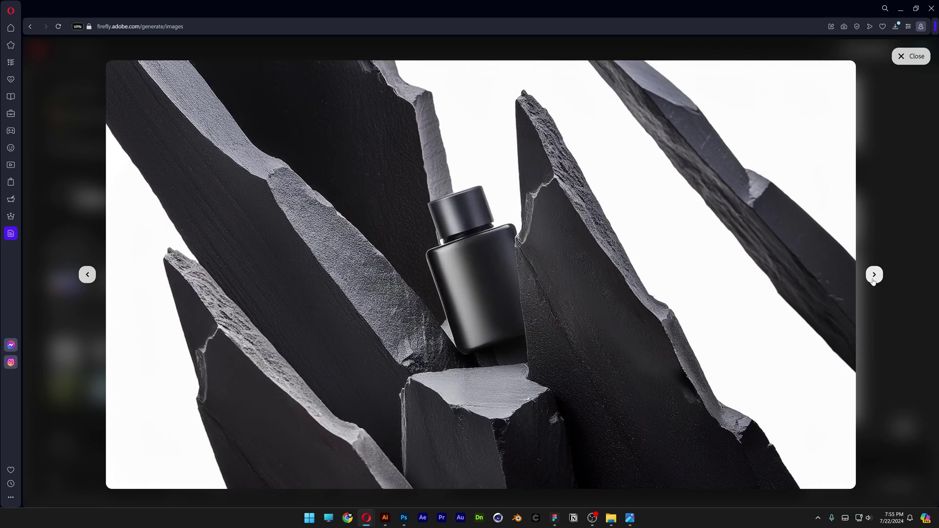
pyautogui.click(873, 278)
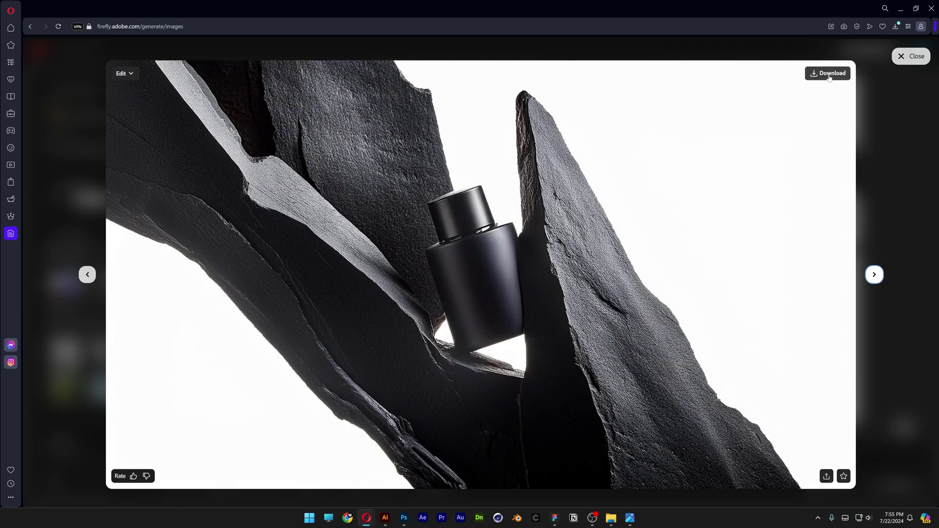
pyautogui.click(827, 74)
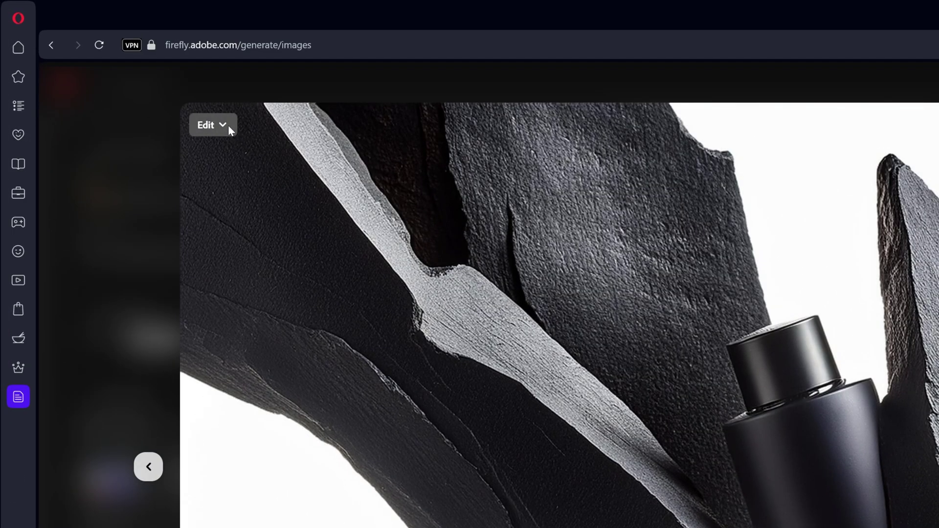
# Step: Set the bottle-on-rocks image as the style reference
pyautogui.click(228, 125)
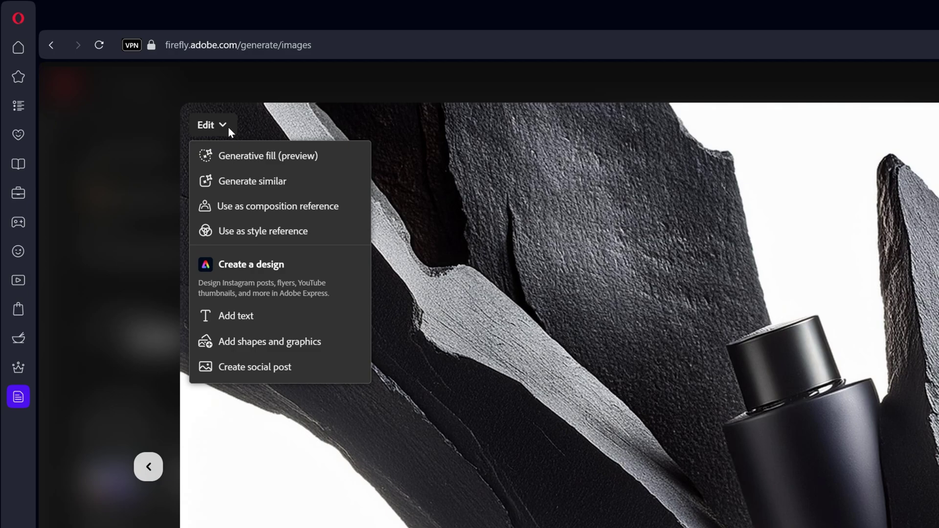
pyautogui.click(310, 240)
pyautogui.click(916, 57)
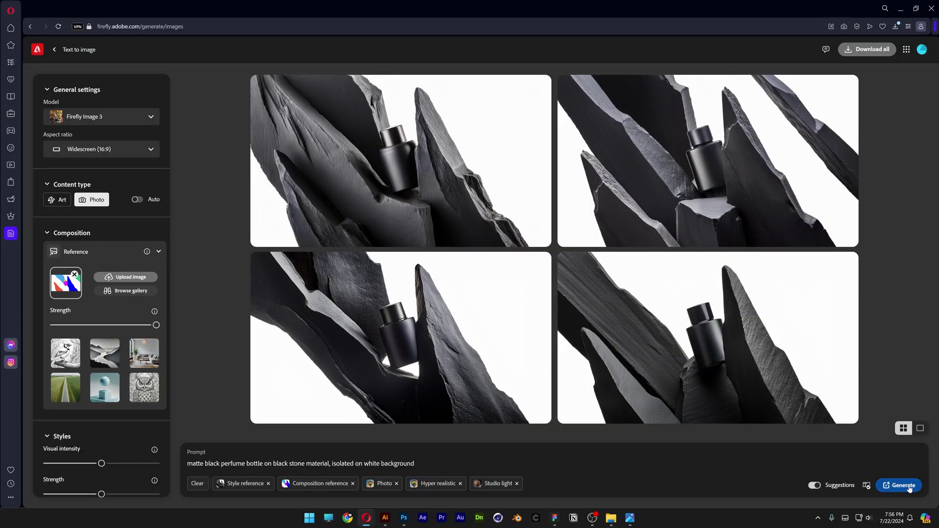
# Step: Generate new style-referenced variations and download the second rock-and-bottle image
pyautogui.click(909, 487)
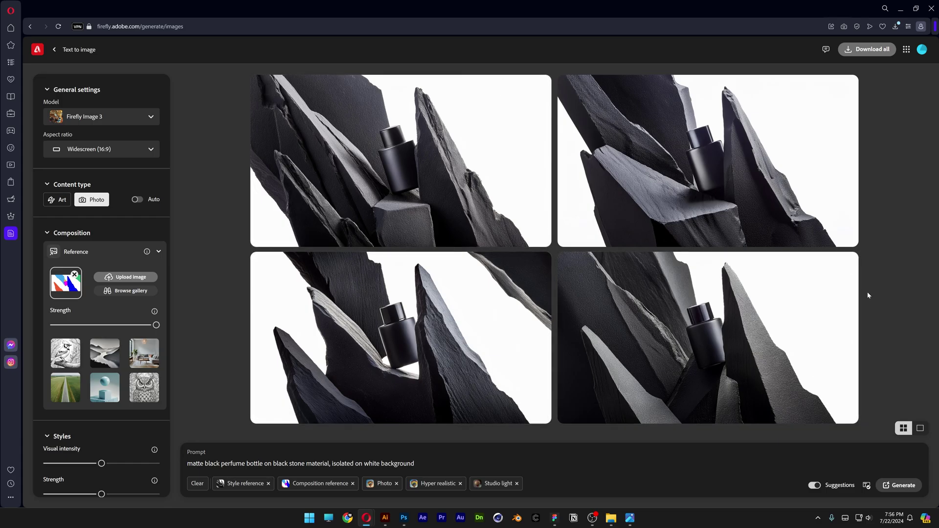
pyautogui.click(472, 180)
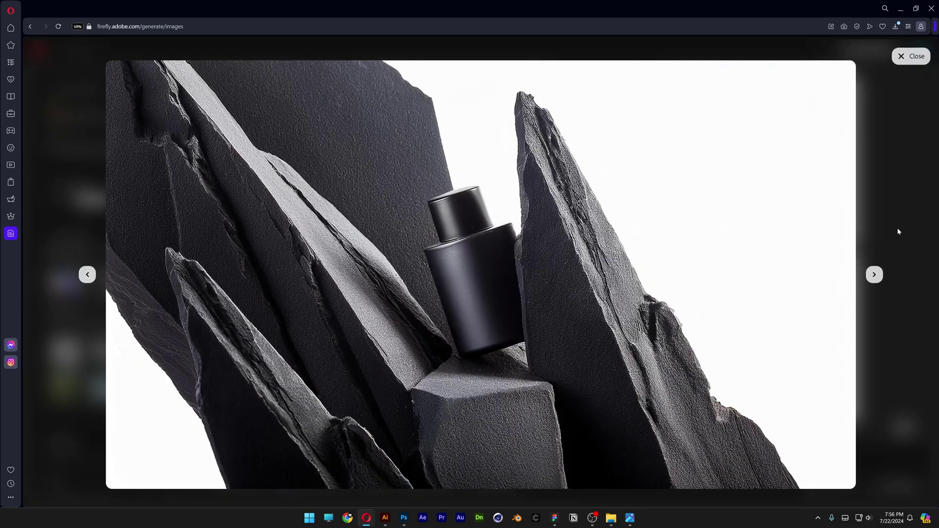
pyautogui.press('Right')
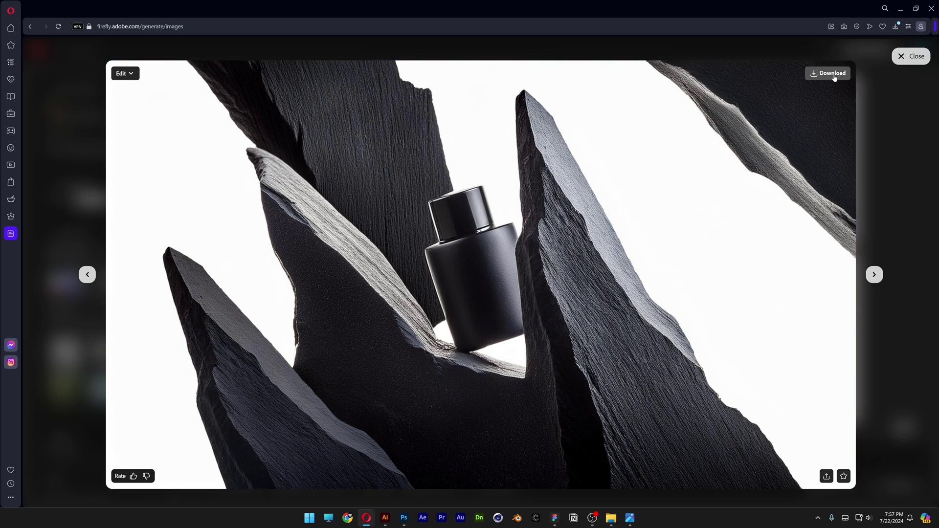
pyautogui.click(829, 73)
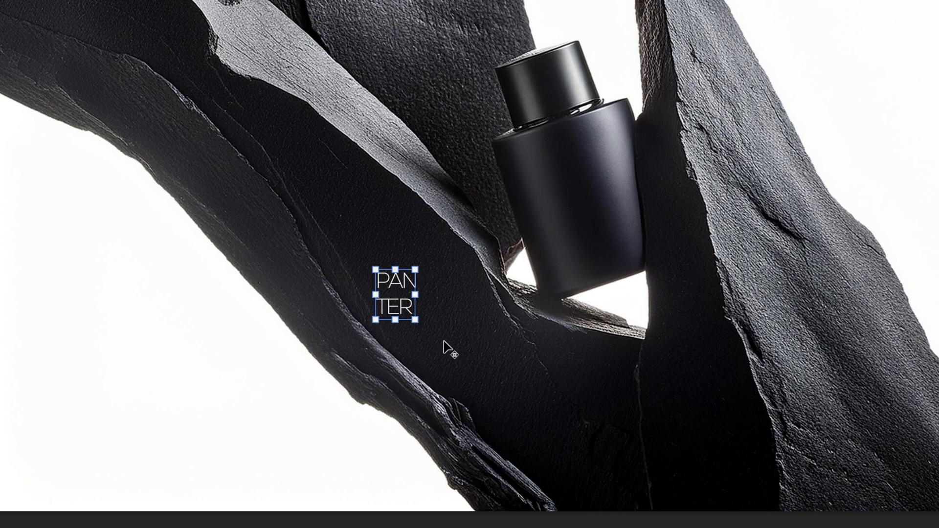
# Step: Enlarge the PANTER text, set its leading to 132 pt, and move it onto the bottle
pyautogui.moveTo(418, 321); pyautogui.dragTo(481, 363)
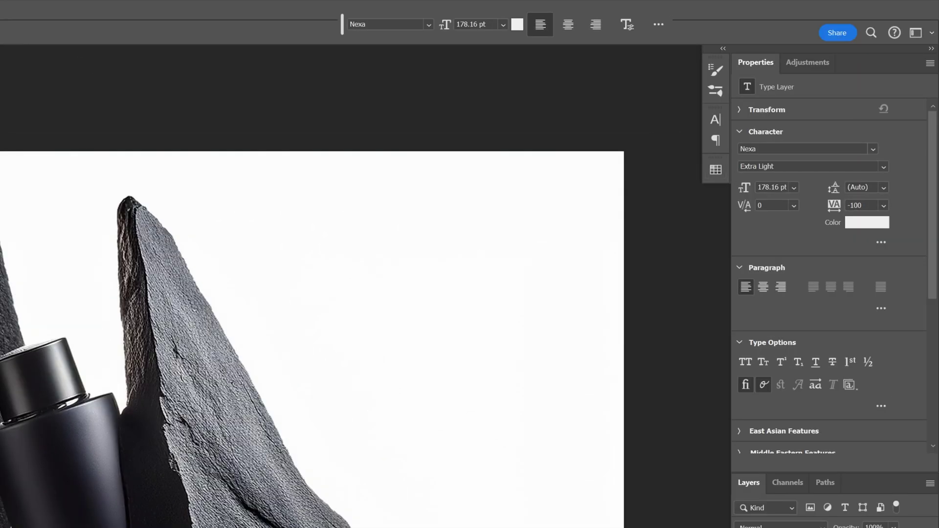
pyautogui.click(771, 151)
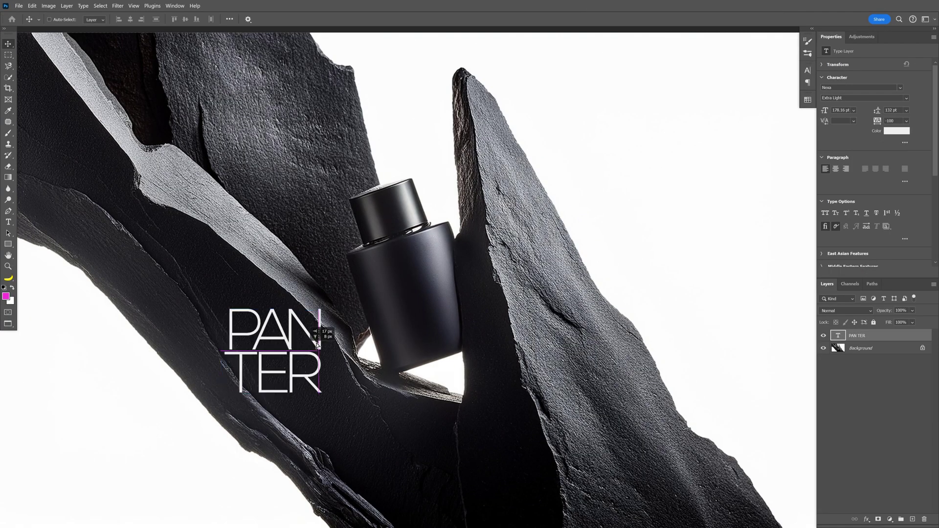
pyautogui.moveTo(297, 350); pyautogui.dragTo(437, 297)
# Step: Rotate the text about -18° to match the bottle's tilt and center it on the body
pyautogui.hotkey('ctrl', 't')
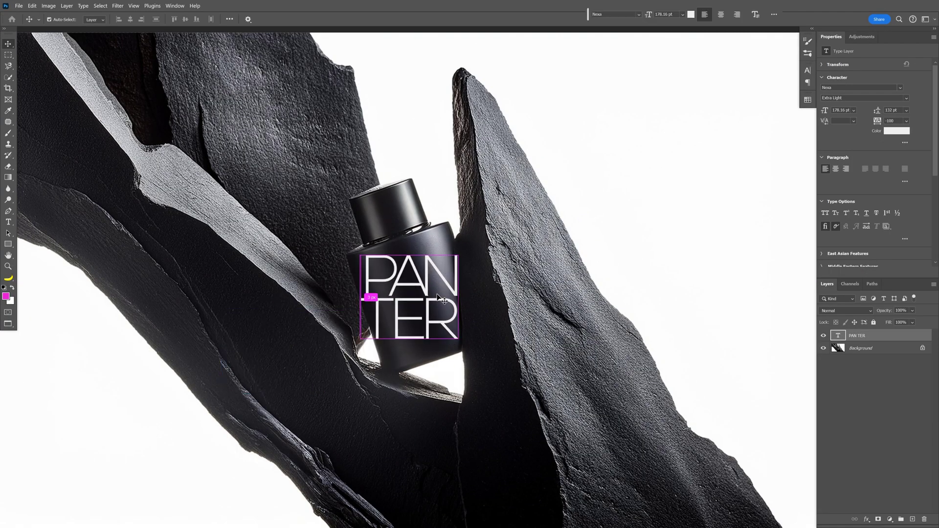
pyautogui.moveTo(475, 331); pyautogui.dragTo(481, 309)
pyautogui.moveTo(413, 305); pyautogui.dragTo(424, 307)
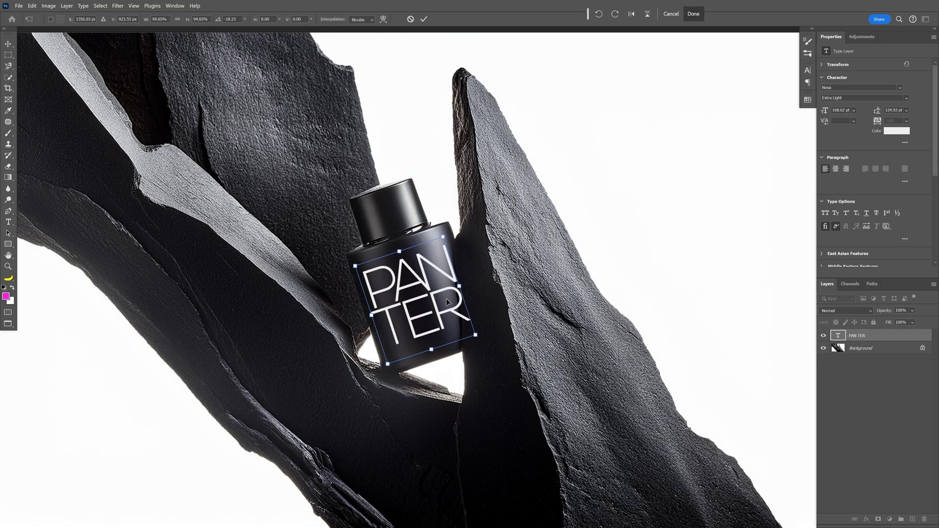
pyautogui.press('Return')
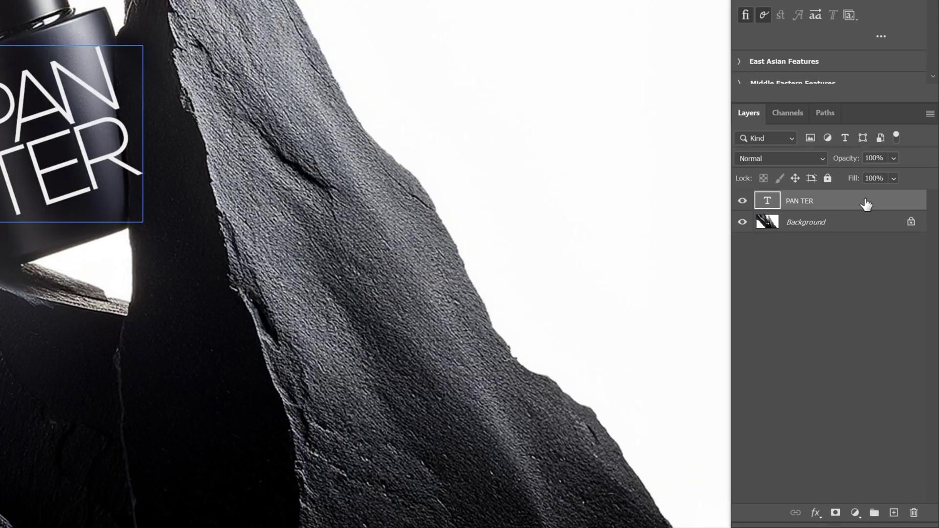
# Step: Set the PAN TER layer's Underlying Layer Blend If ranges to 15/44 and 124/157, splitting the black slider
pyautogui.doubleClick(865, 204)
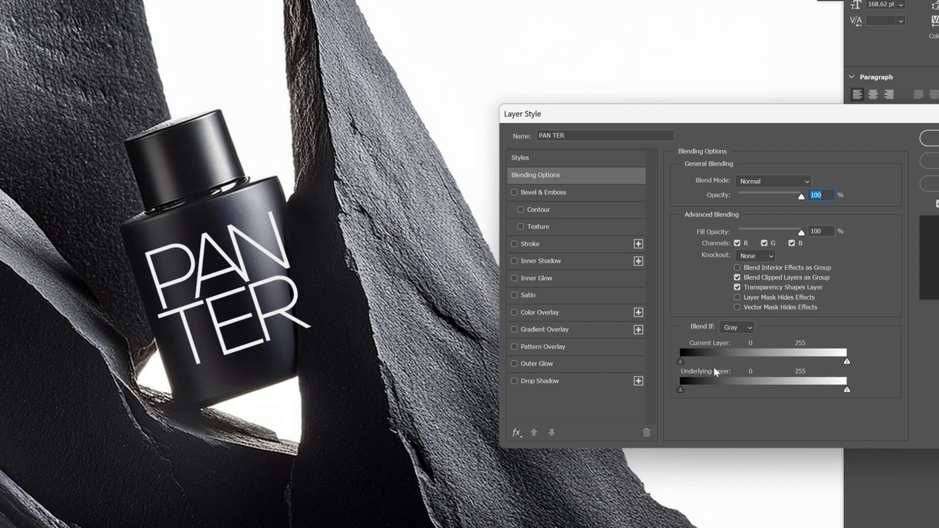
pyautogui.moveTo(682, 391); pyautogui.dragTo(696, 395)
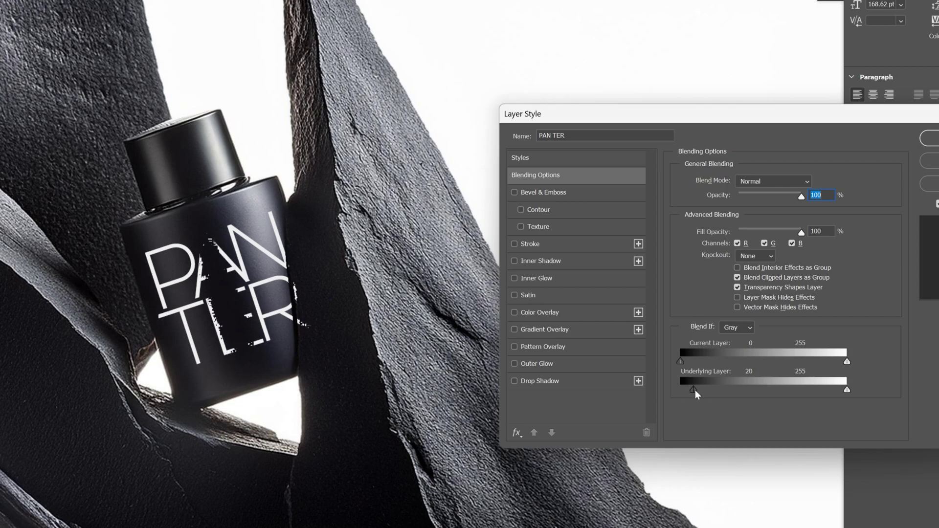
pyautogui.moveTo(696, 394)
pyautogui.mouseDown()
pyautogui.moveTo(685, 394)
pyautogui.moveTo(708, 393)
pyautogui.mouseUp()
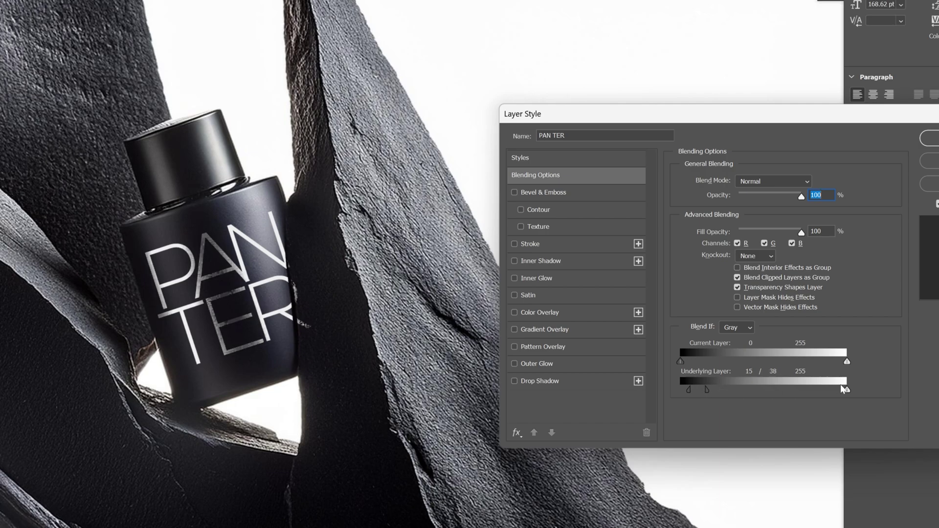
pyautogui.moveTo(820, 391); pyautogui.dragTo(784, 393)
pyautogui.moveTo(708, 394); pyautogui.dragTo(711, 394)
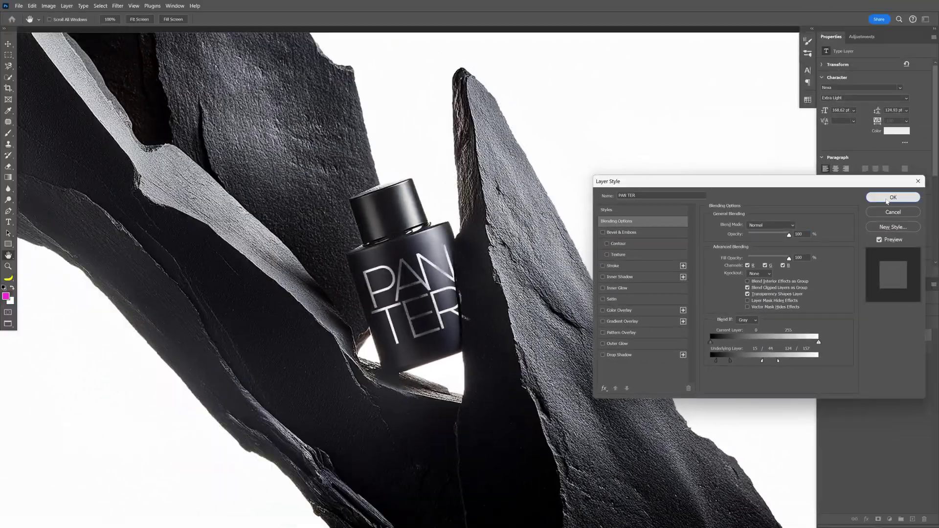
pyautogui.click(932, 138)
# Step: Zoom in on the bottle edge, add a layer mask to PAN TER, and pick a hard round brush
pyautogui.hotkey('ctrl', '+')
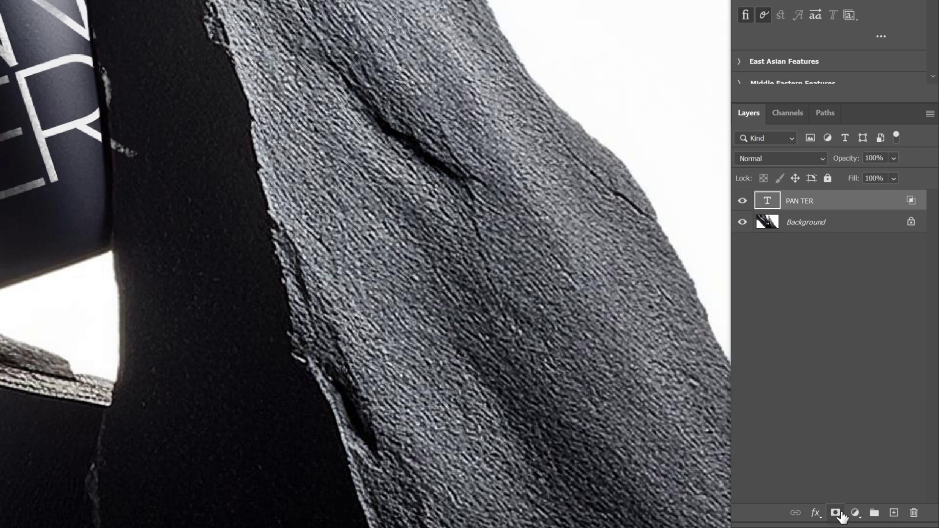
pyautogui.click(840, 512)
pyautogui.click(15, 227)
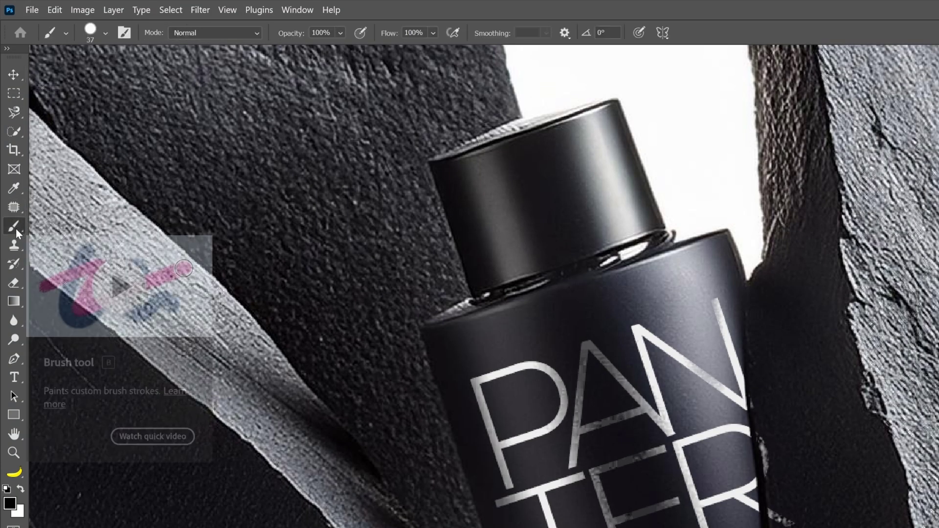
pyautogui.rightClick(784, 472)
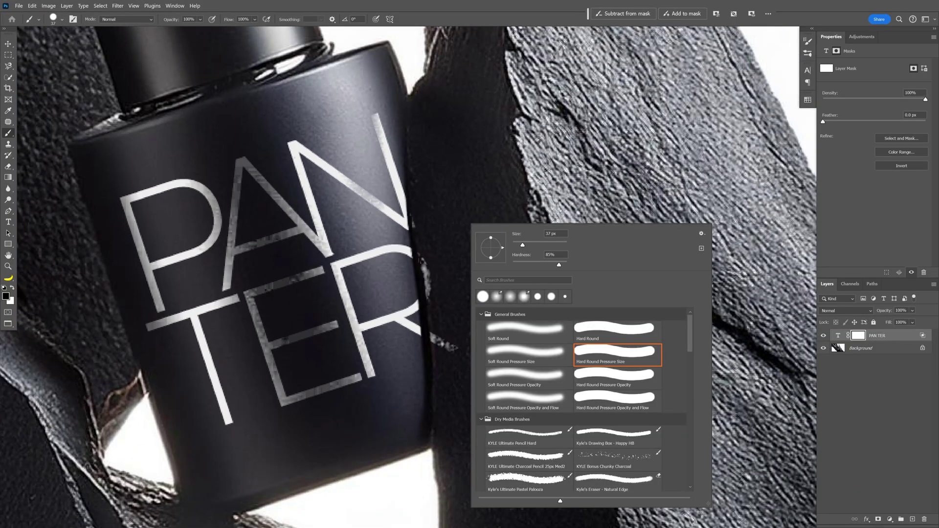
pyautogui.click(484, 185)
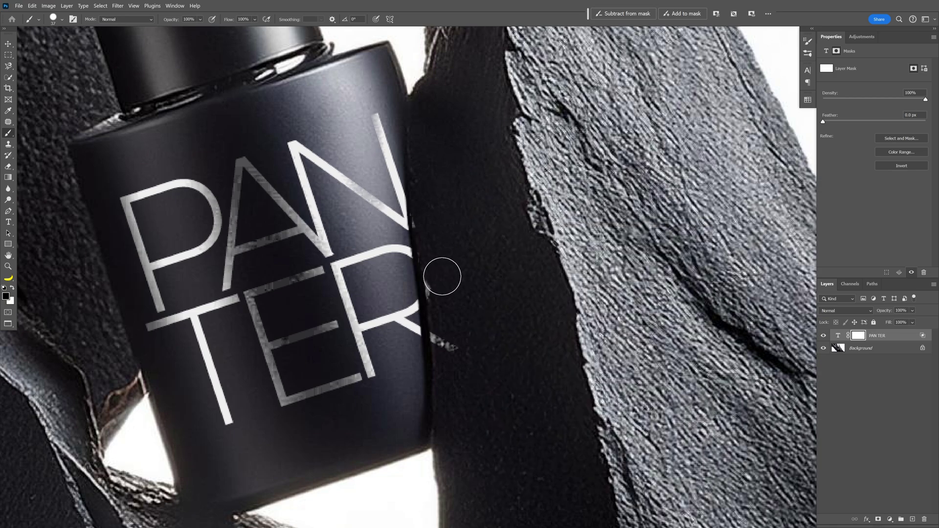
# Step: Paint black on the mask over letter fragments overlapping the rock, then fit the image on screen
pyautogui.moveTo(437, 253); pyautogui.dragTo(447, 348)
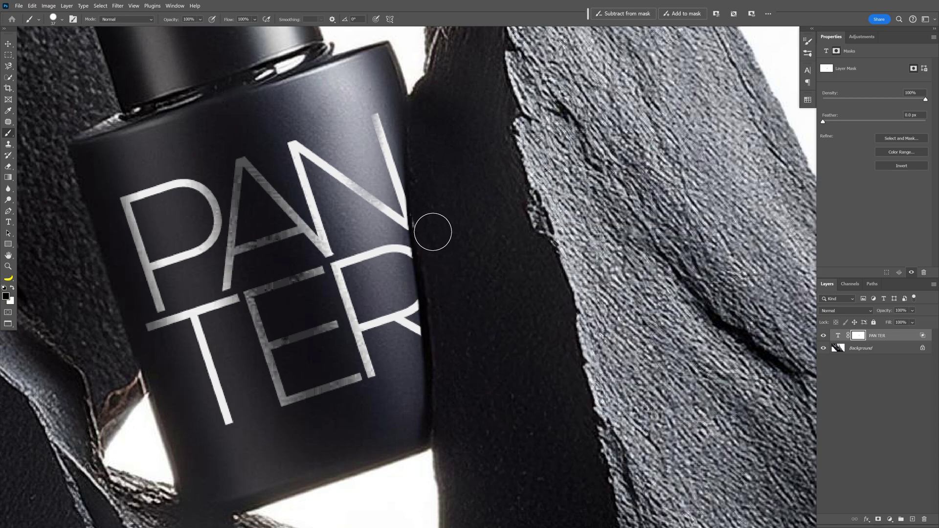
pyautogui.hotkey('ctrl', '0')
pyautogui.press('v')
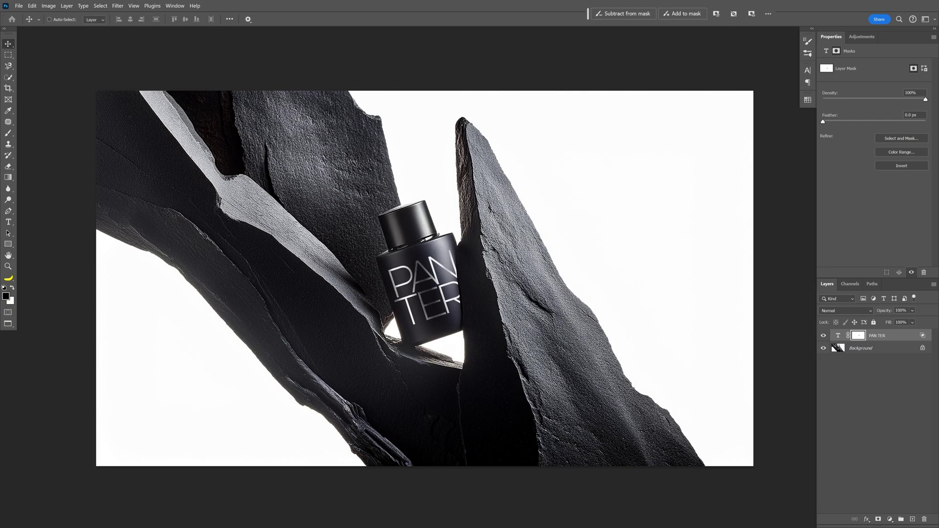